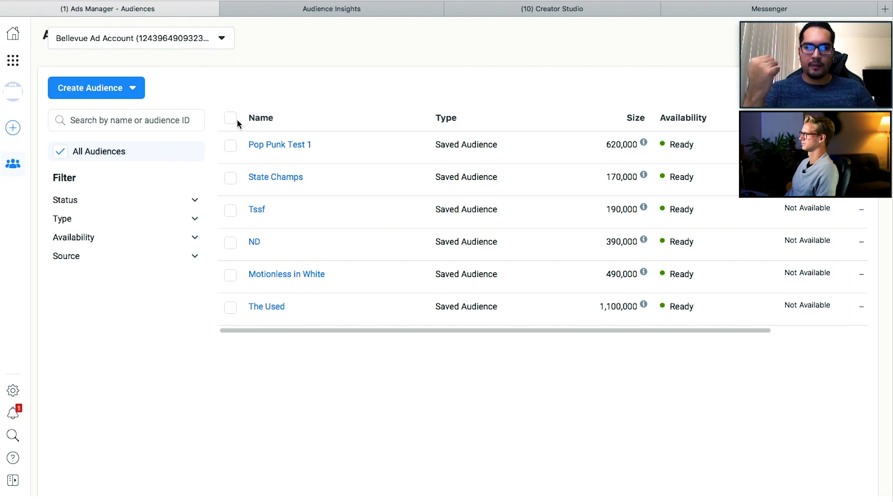
Open the ad account's Campaigns page in Ads Manager and start a new campaign with the Video views objective.
left_click(13, 61)
left_click(99, 99)
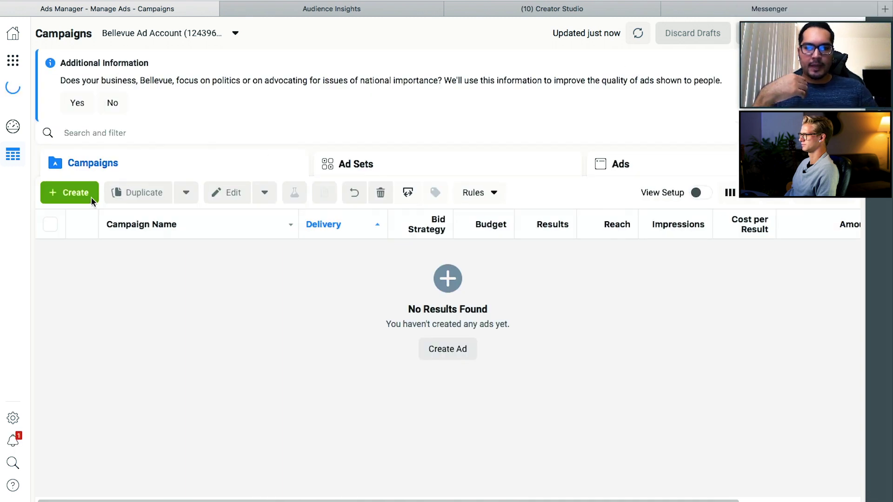
left_click(79, 193)
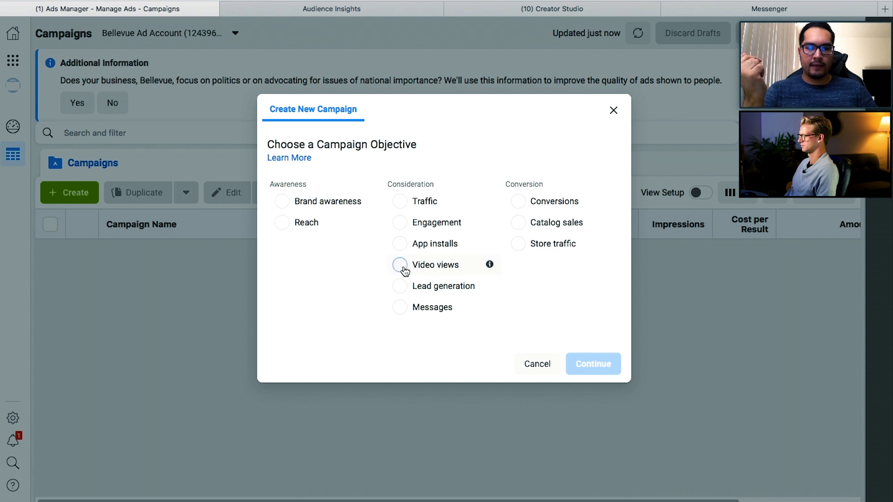
left_click(360, 266)
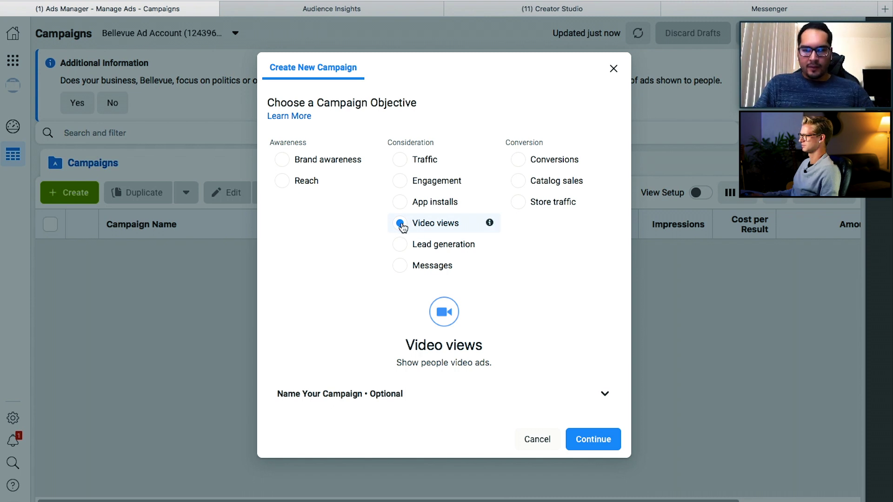
Name the campaign "Video View Campaign" and create its draft with a new ad set and ad.
left_click(514, 393)
left_click(372, 318)
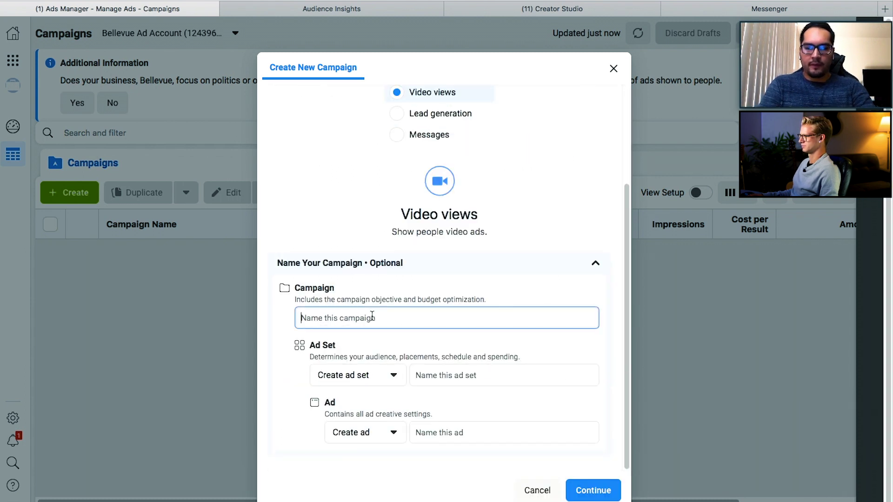
type("Video Vie")
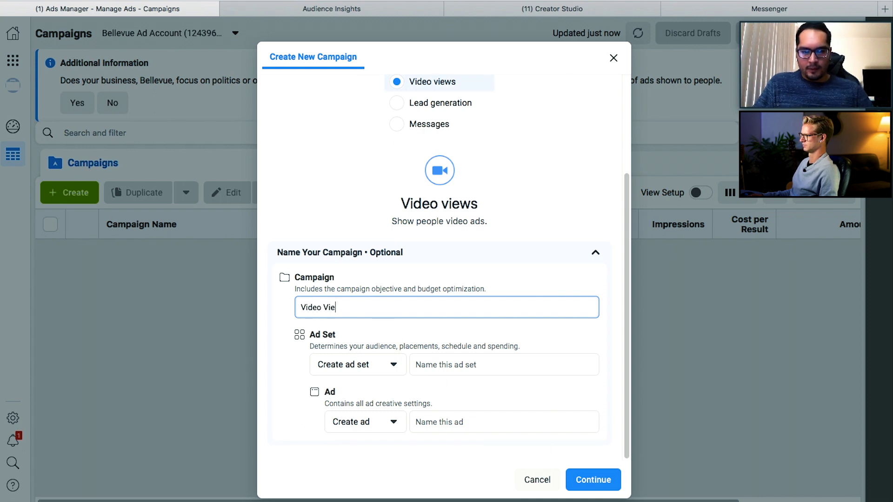
type("w Campa")
left_click(598, 482)
type("ign")
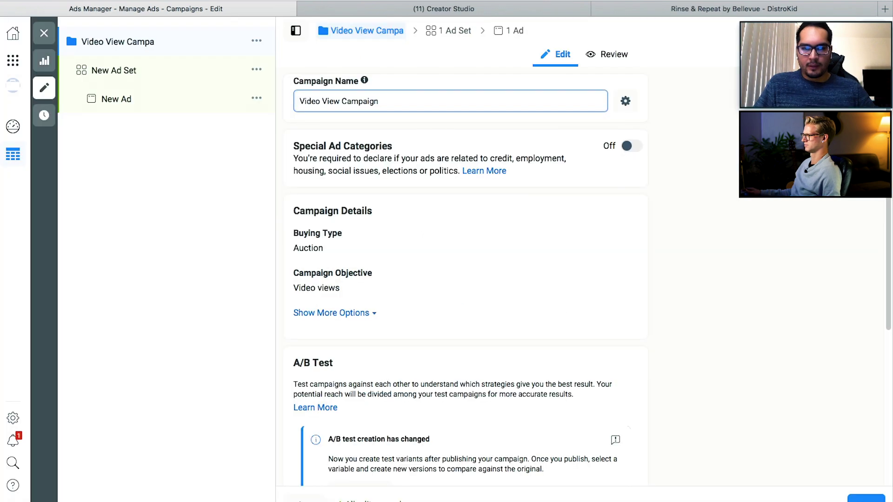
left_click(406, 119)
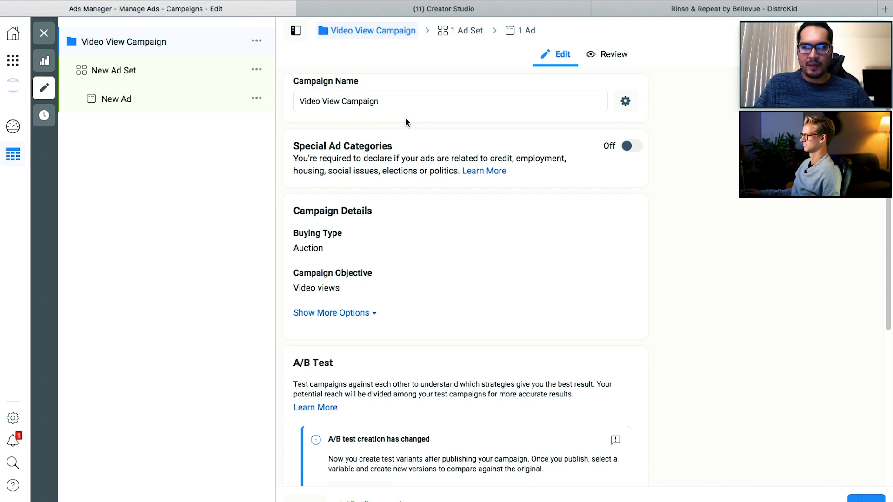
Apply the saved audience "Pop Punk Test 1" to the new ad set.
left_click(130, 75)
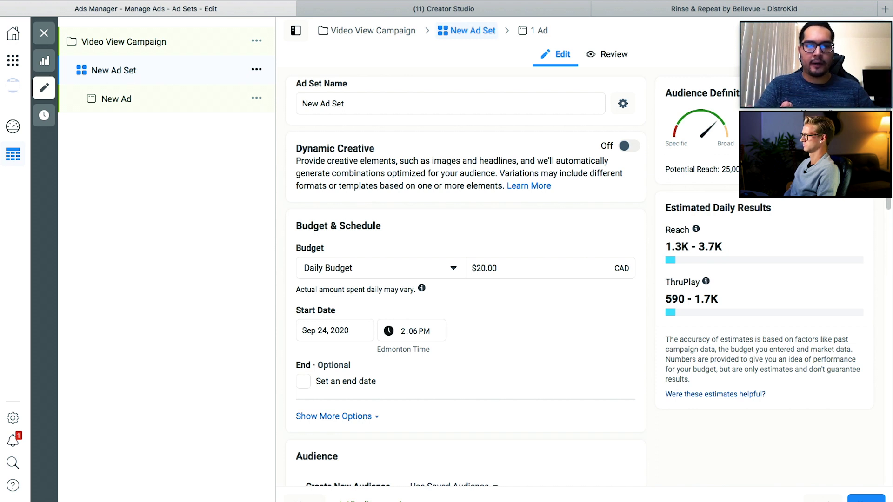
scroll(332, 150, "down", 1)
scroll(333, 151, "down", 6)
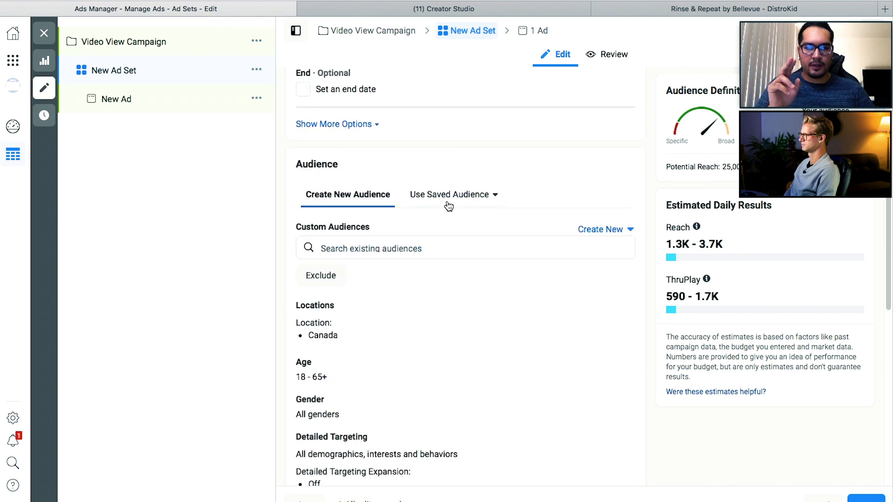
left_click(449, 195)
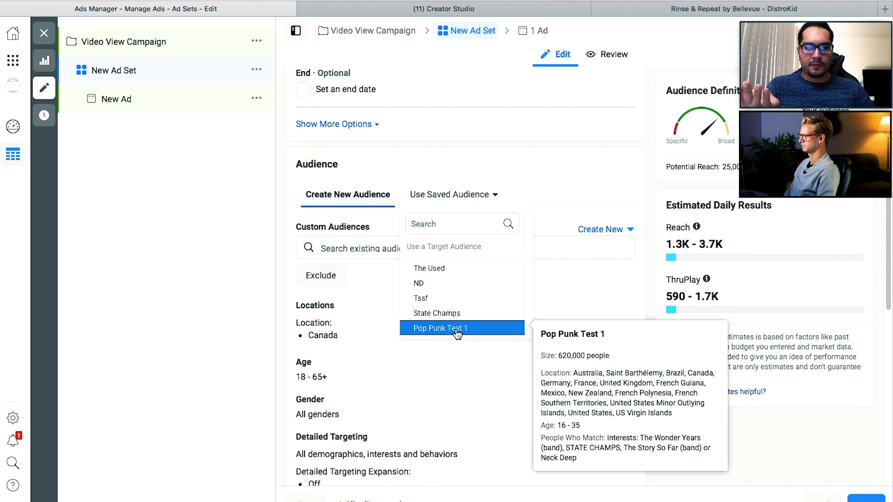
key("Return")
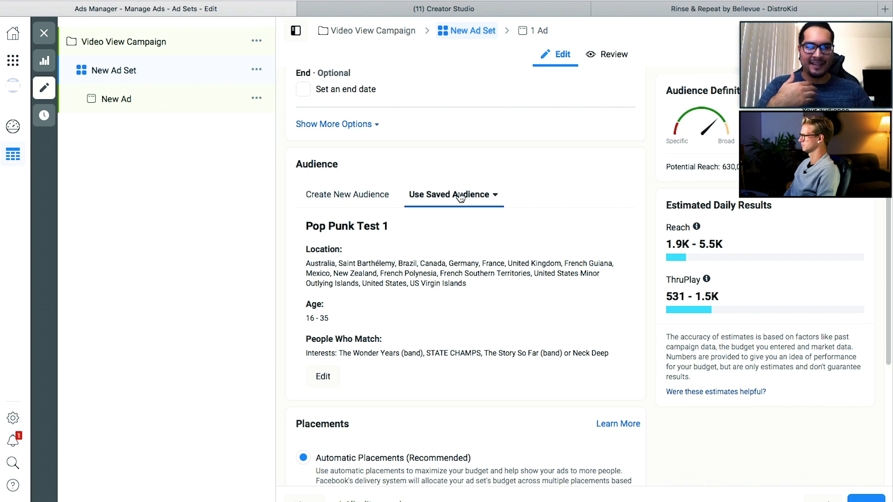
Review the ad set's budget, placements and delivery options, and the new ad's identity, setup and media settings.
scroll(459, 197, "up", 6)
scroll(458, 190, "down", 10)
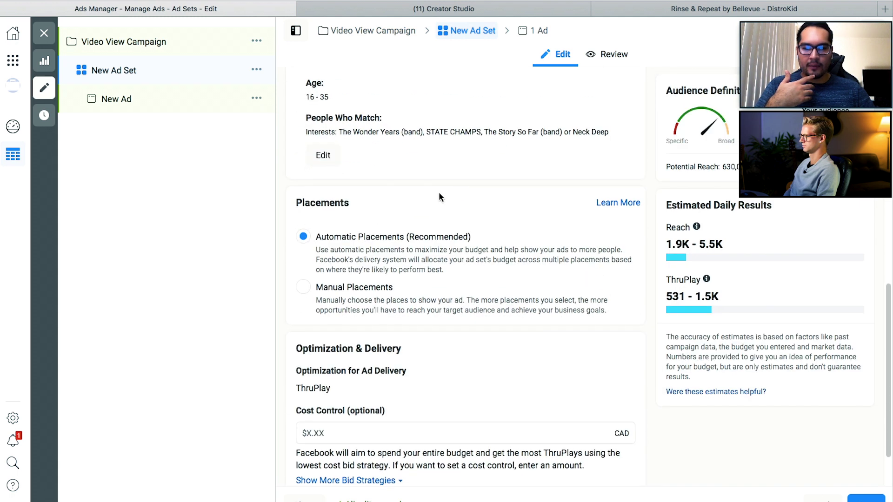
scroll(351, 219, "down", 2)
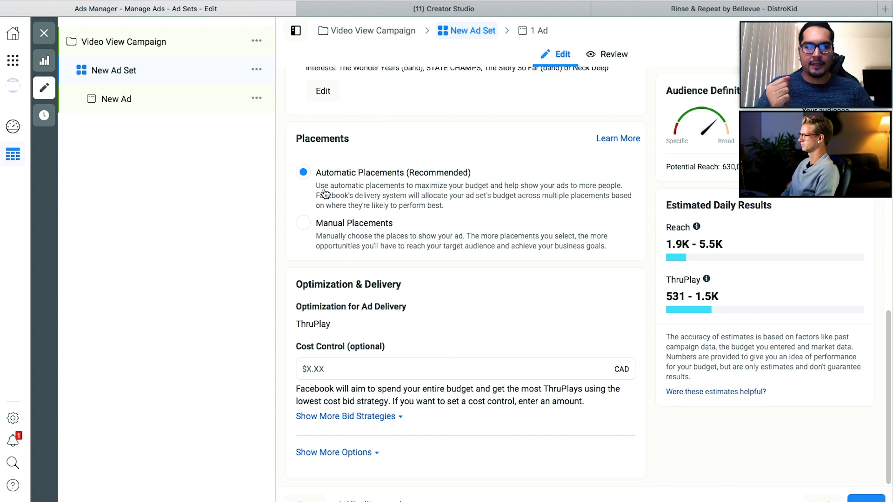
left_click(173, 99)
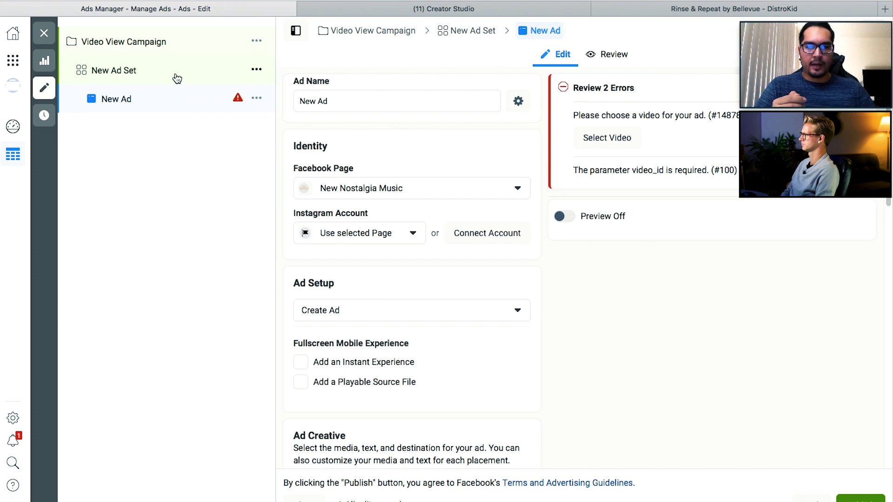
scroll(326, 353, "down", 3)
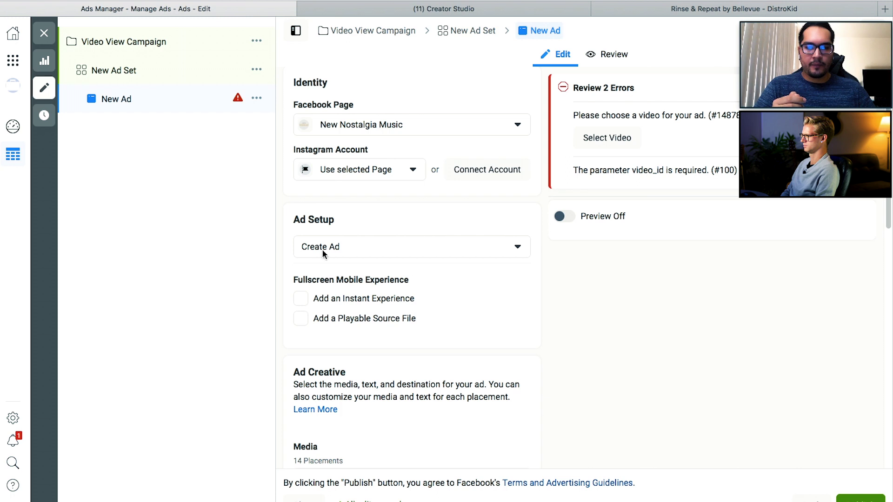
scroll(334, 279, "down", 5)
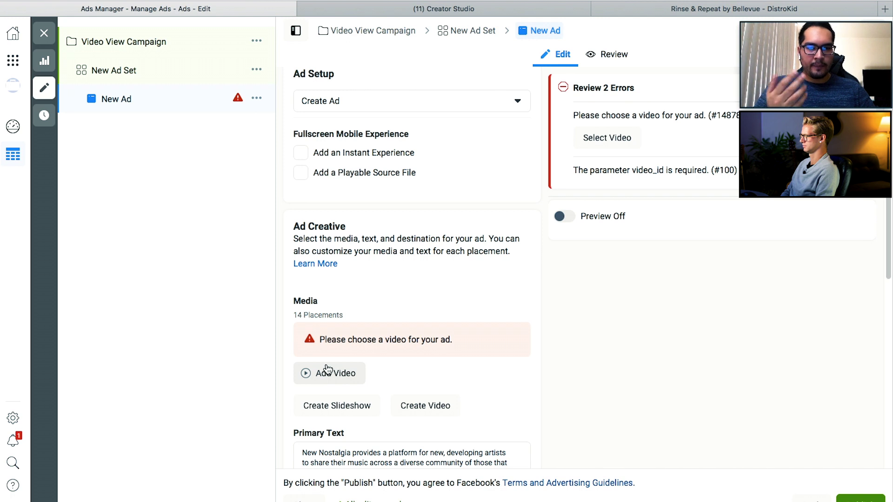
left_click(123, 75)
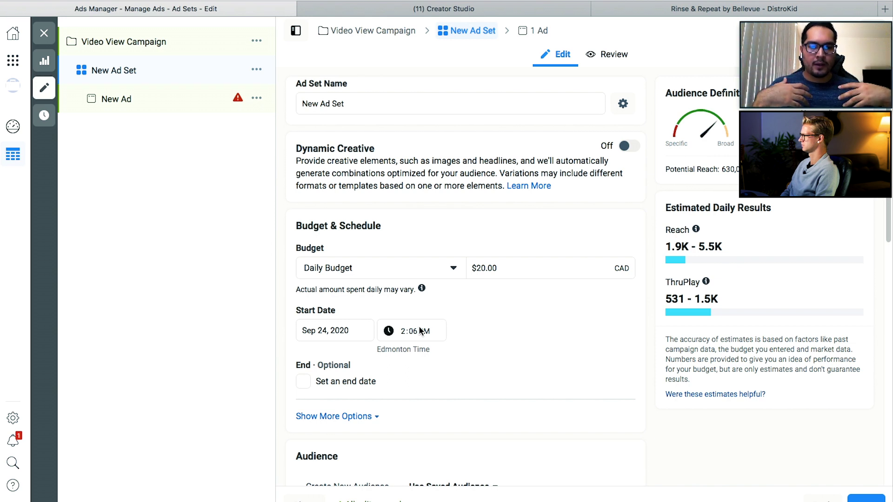
Change the new ad's setup to Use Existing Post.
left_click(161, 97)
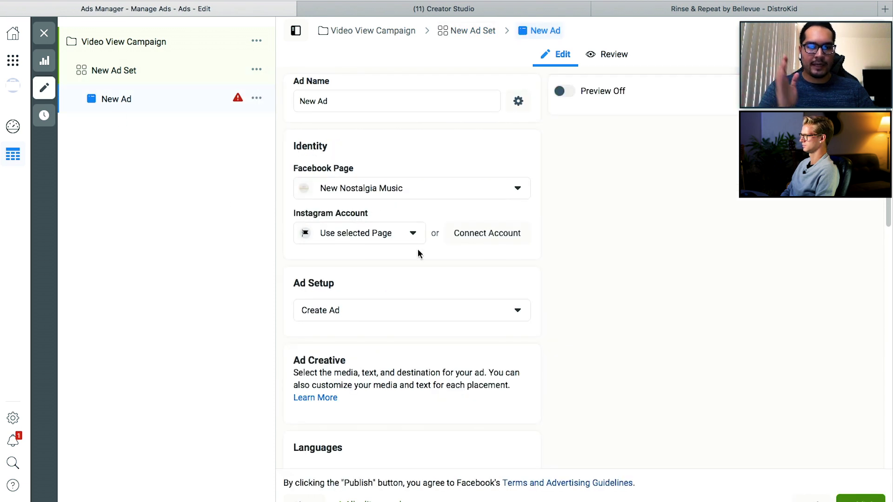
scroll(418, 253, "down", 1)
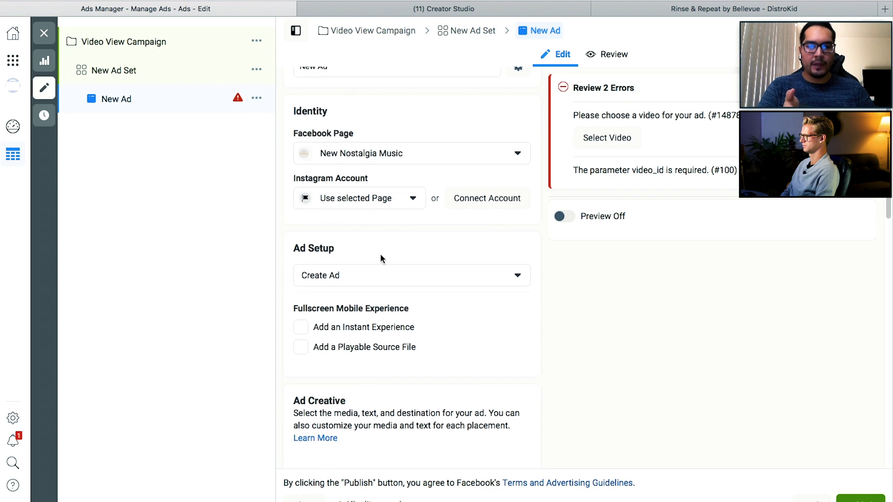
left_click(338, 275)
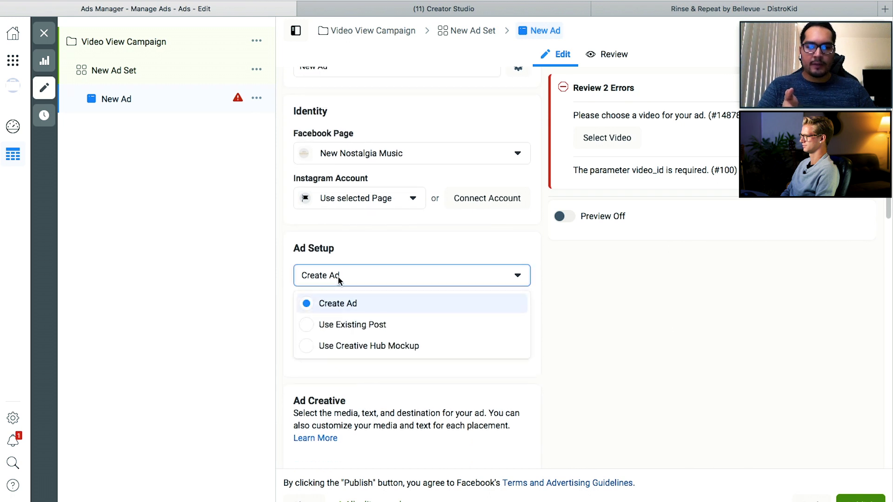
left_click(312, 329)
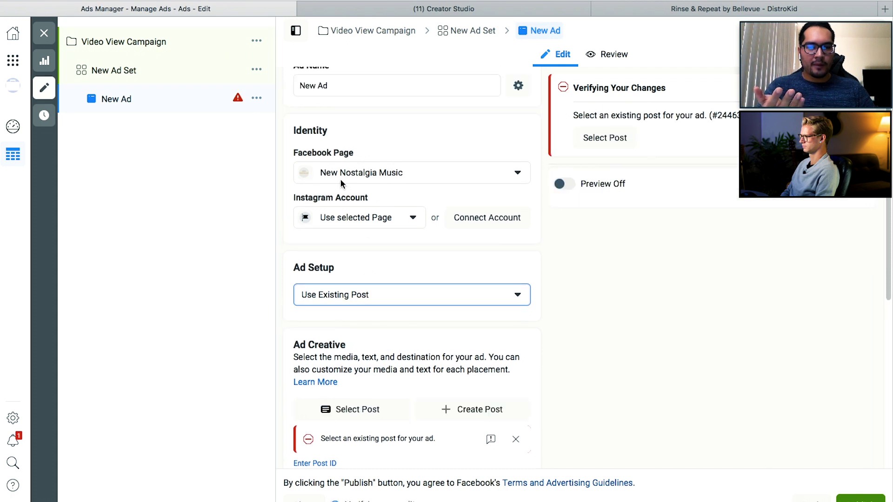
Find the Bellevue page by searching for "bell" and set it as the ad's Facebook Page.
left_click(342, 179)
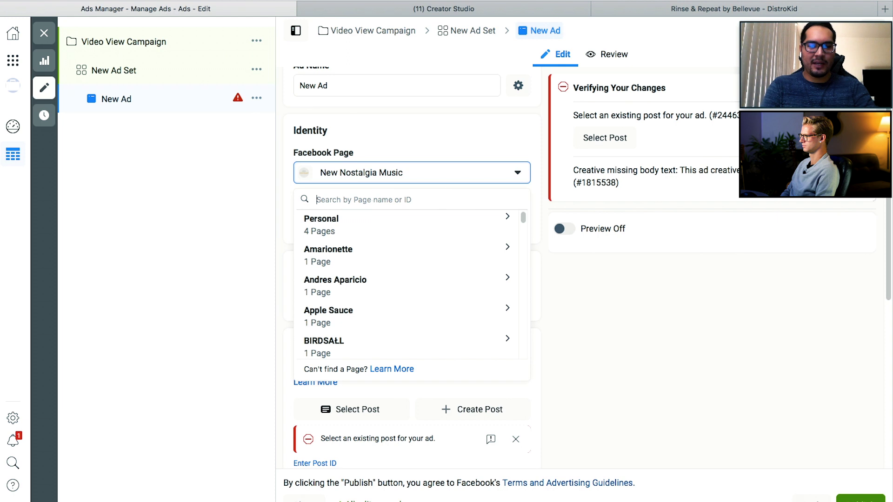
type("bell")
left_click(368, 252)
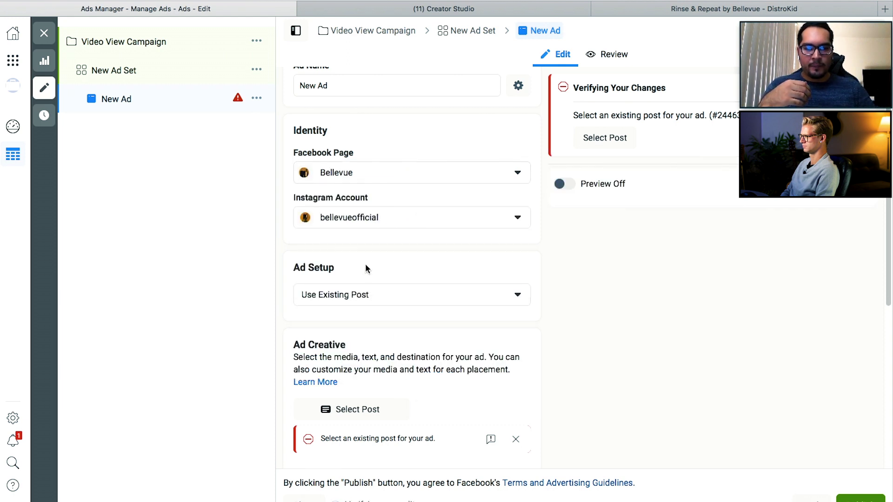
Examine the page's existing Facebook posts and the post type filters for the ad creative, then leave the post selection.
scroll(354, 290, "down", 3)
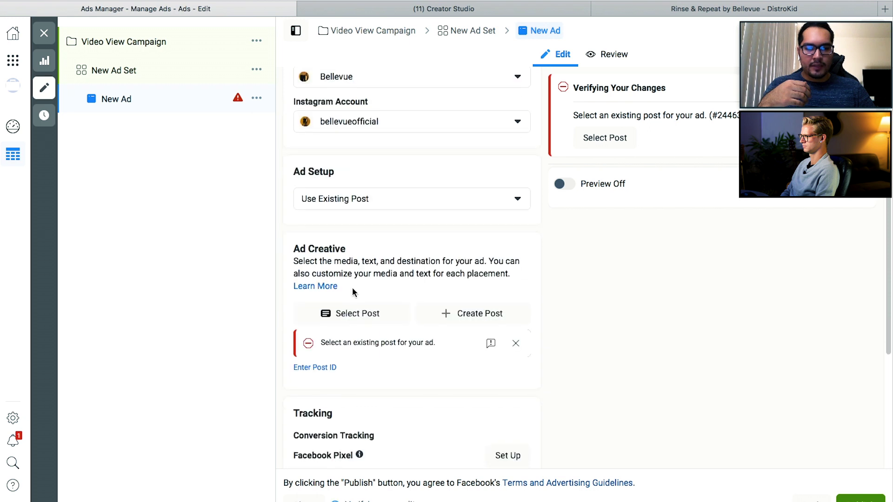
left_click(340, 315)
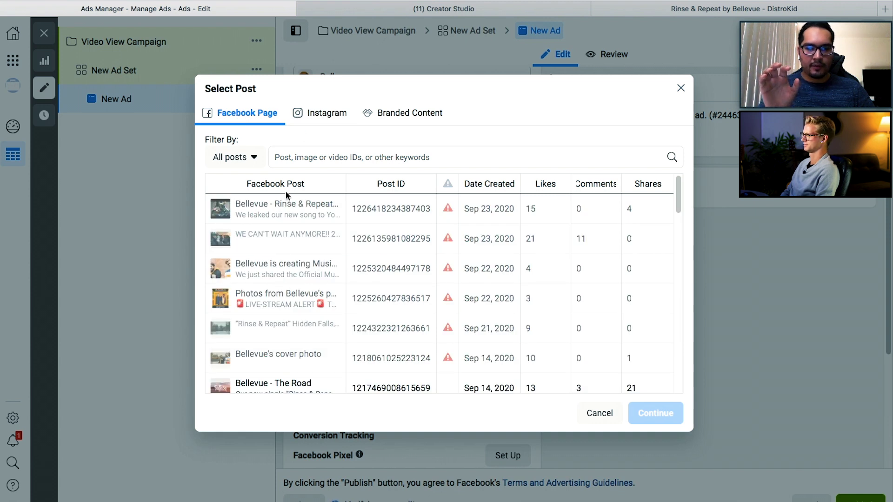
scroll(304, 294, "down", 1)
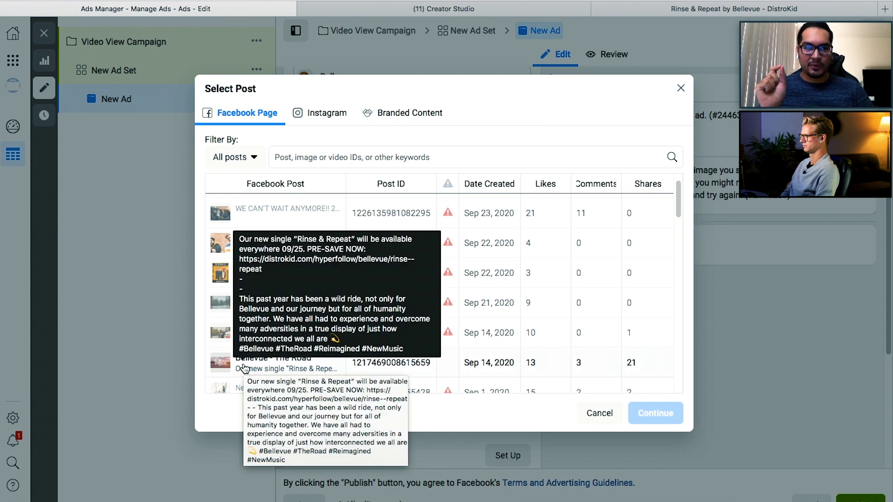
left_click(243, 161)
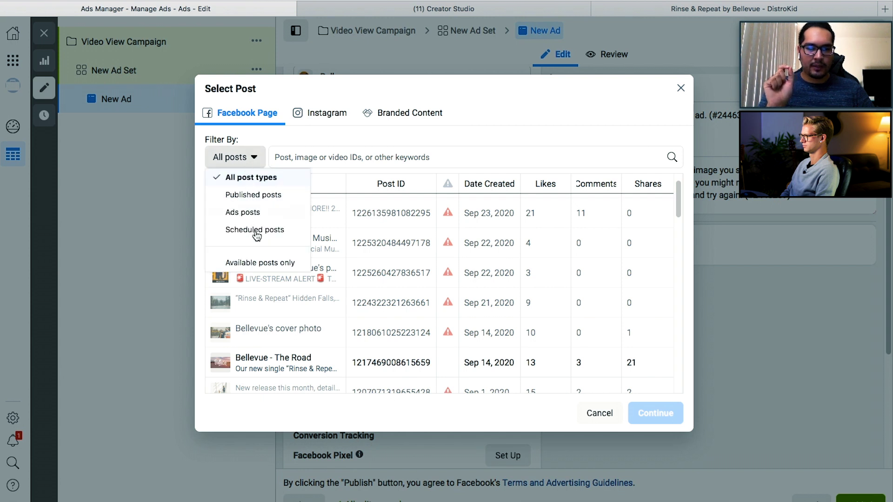
left_click(680, 90)
left_click(680, 89)
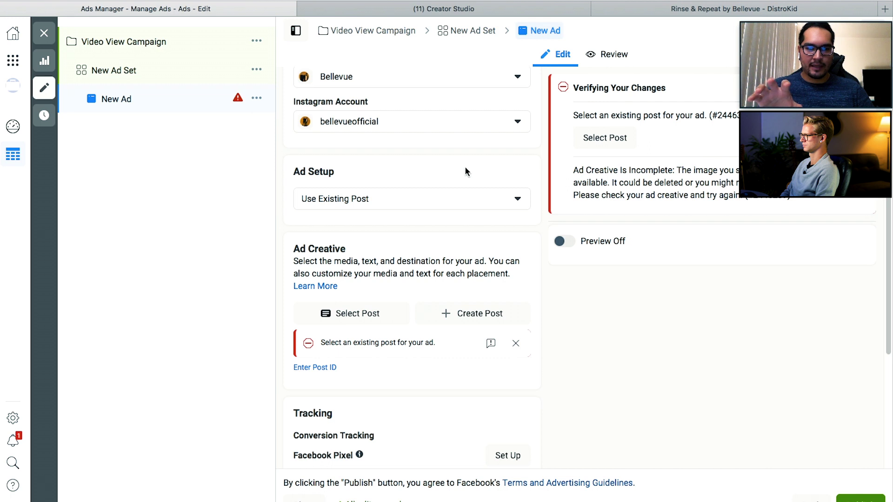
Switch to Creator Studio and upload the video "Rinse & Repeat (Official Music Video).mp4" from Downloads for the Bellevue page.
left_click(439, 10)
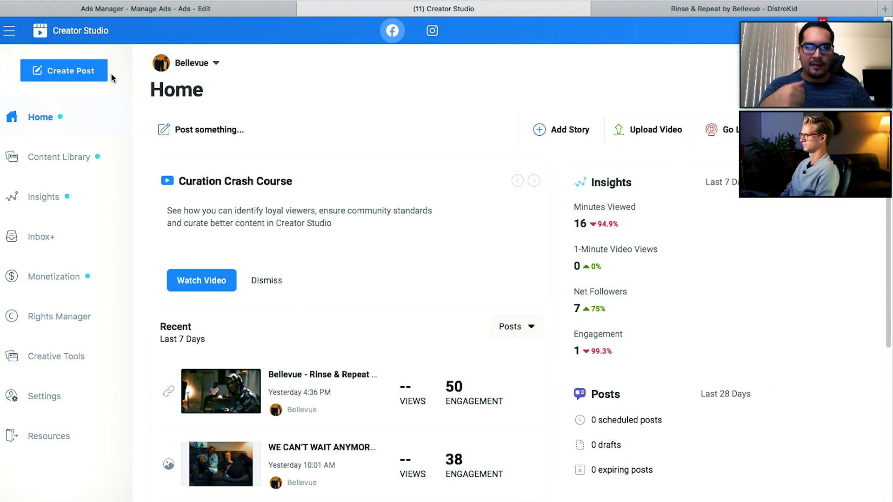
left_click(48, 79)
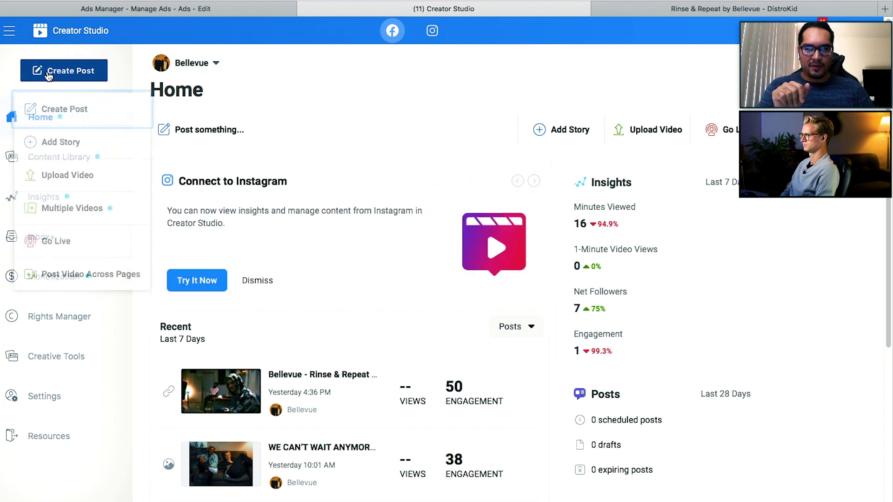
left_click(65, 175)
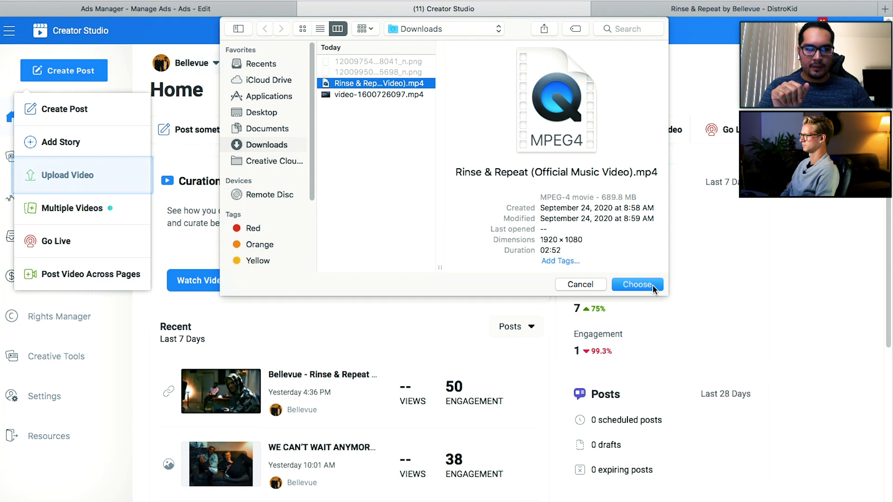
left_click(652, 285)
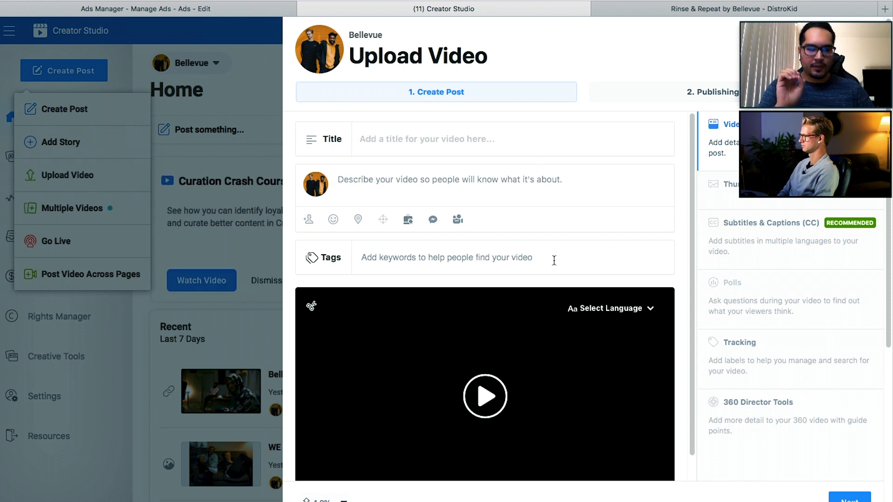
Set the video's description to: "Rinse & Repeat" washes away the old and welcomes in what is new both with the music and in the message.
scroll(554, 256, "down", 1)
scroll(554, 256, "down", 1)
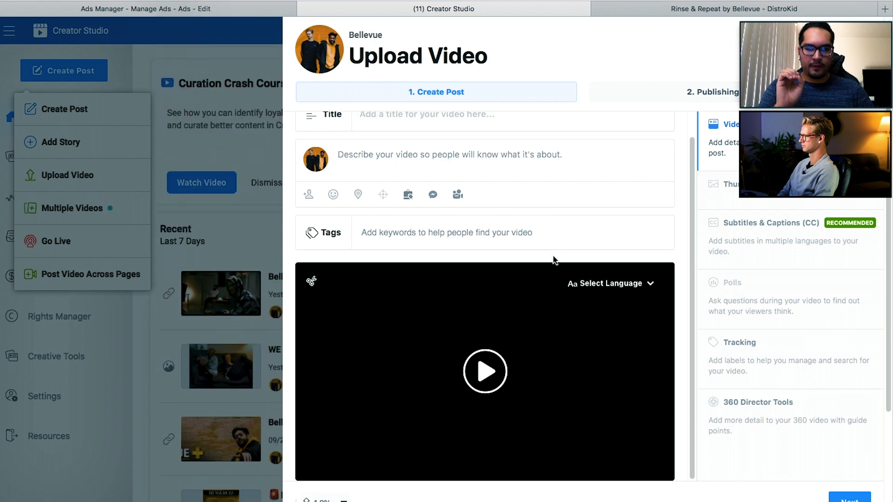
scroll(554, 256, "up", 2)
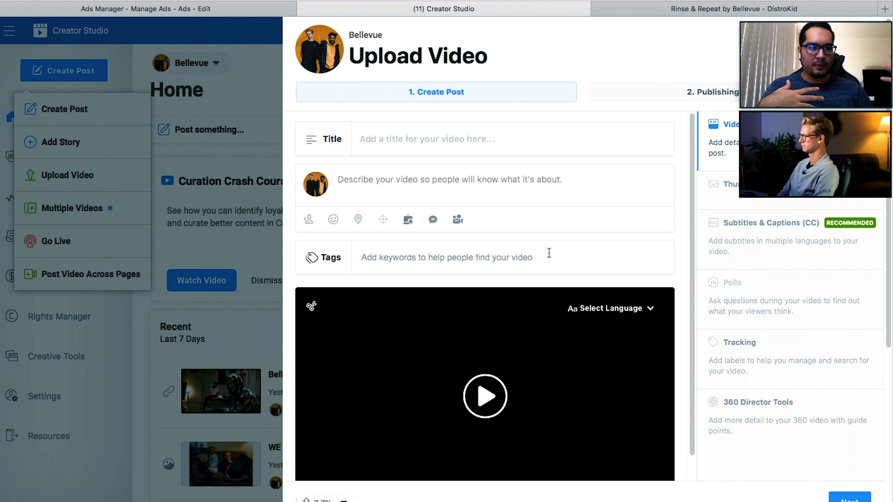
left_click(426, 174)
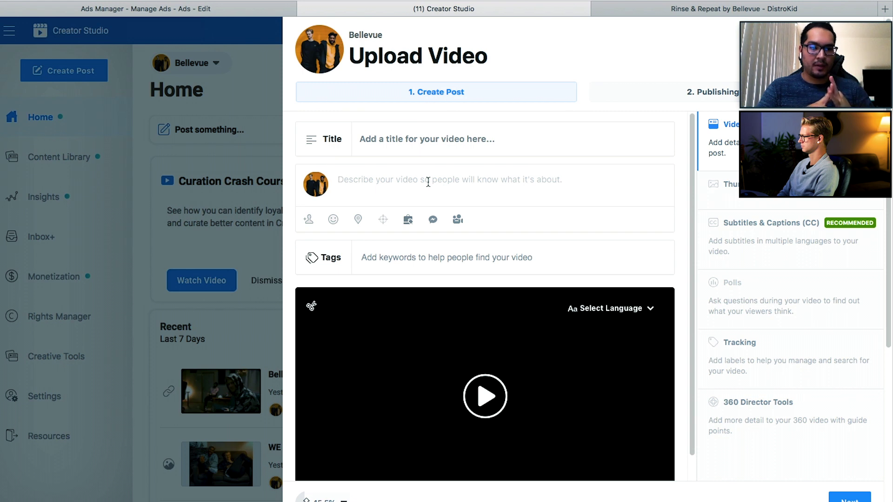
type("Rinse & Repeat washes away the old and welcomes in what is new both with the music and in the message.")
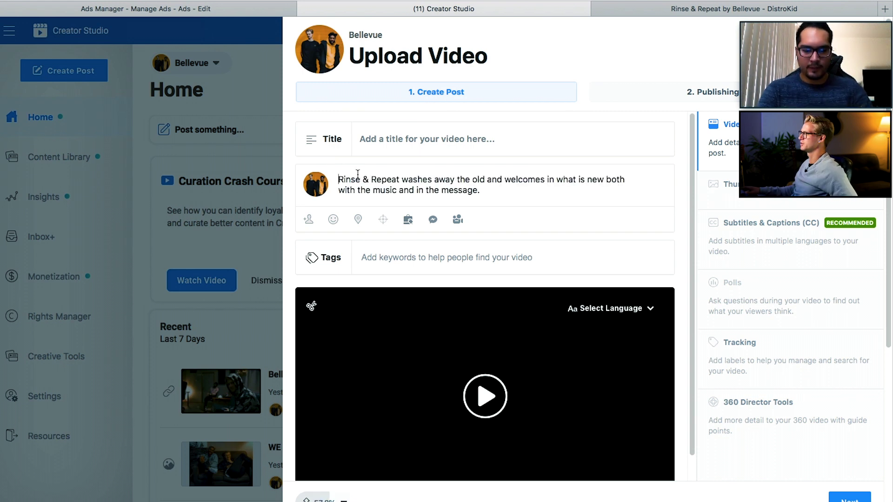
type("\"")
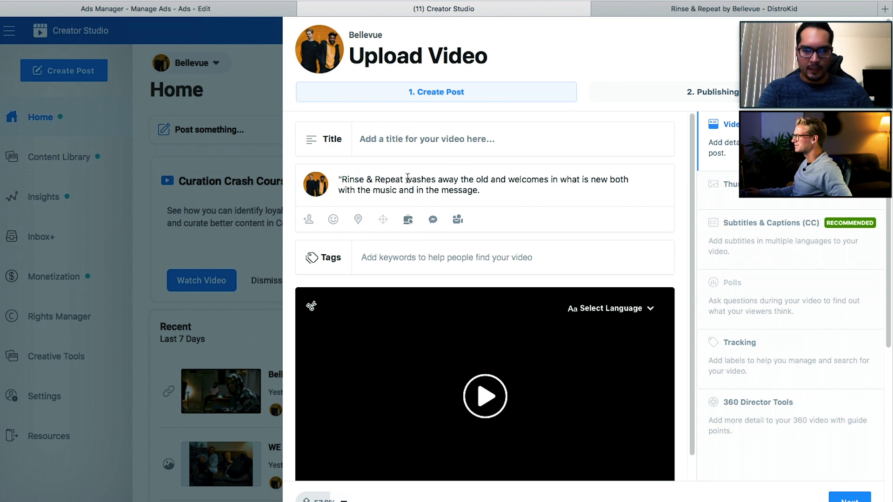
key("BackSpace")
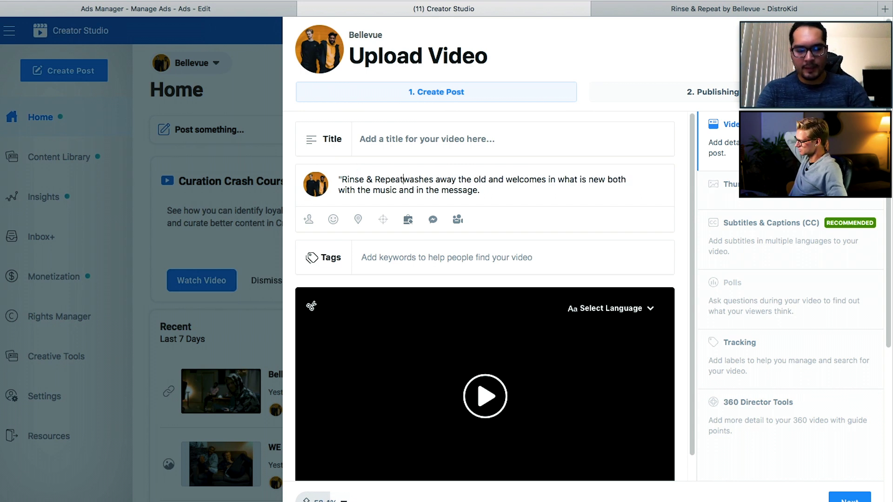
type("\"")
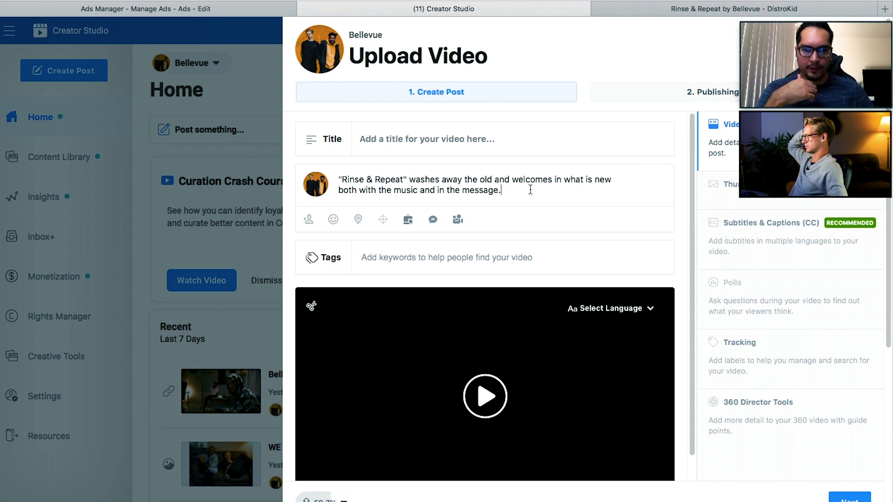
key("Return")
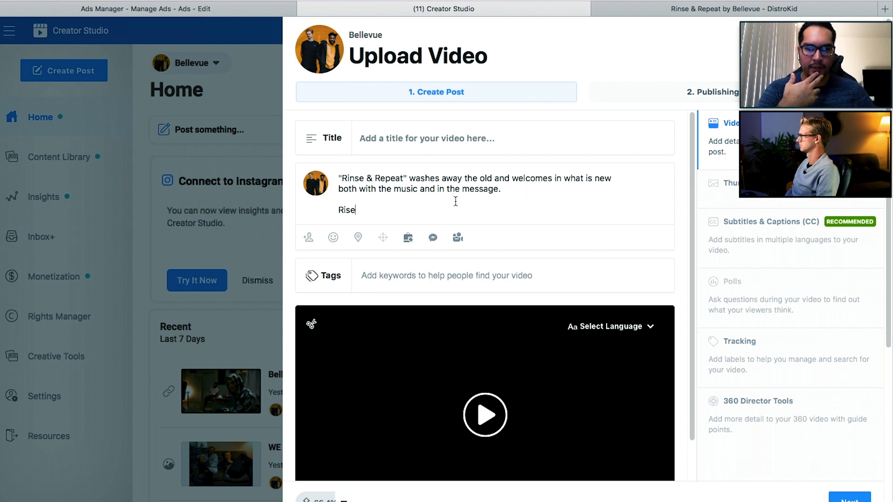
key("BackSpace")
key("BackSpace")
key("BackSpace")
key("BackSpace")
key("BackSpace")
key("BackSpace")
Tag the video with Pop Punk Music, Alternative Rock Music and a new tag "rock music".
left_click(401, 258)
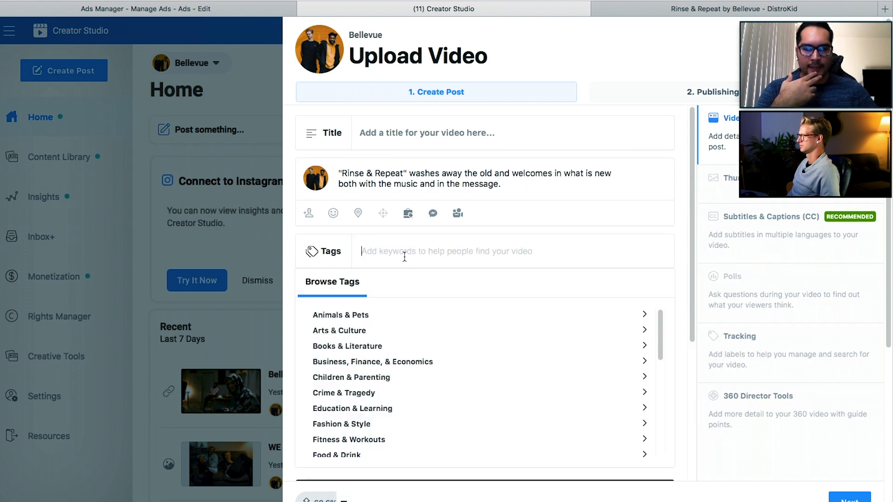
type("pop")
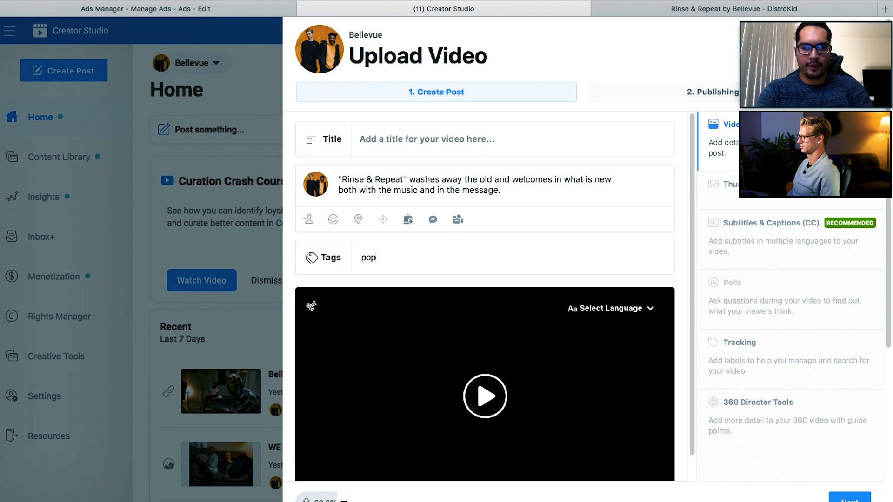
type(" pun")
key("Return")
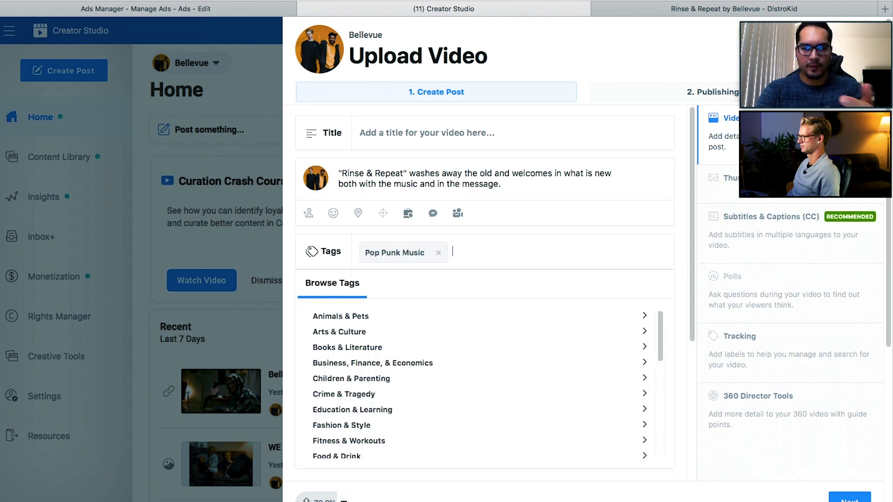
type("alterna")
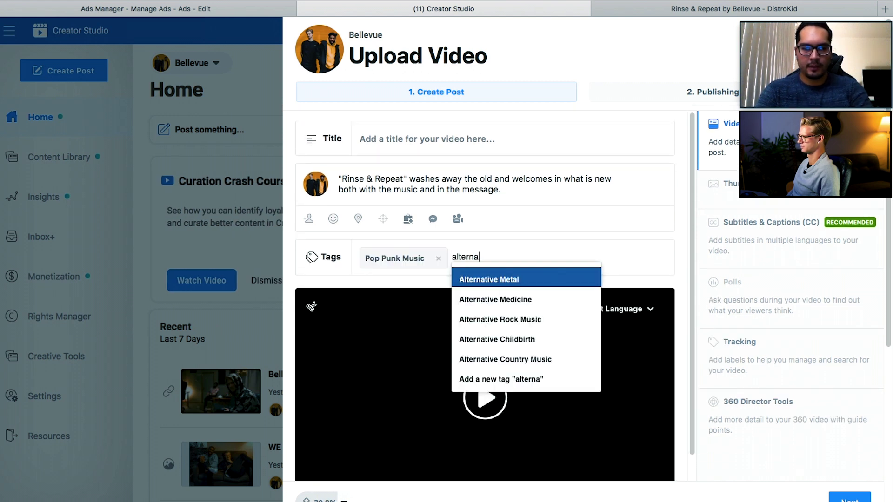
key("Down")
key("Down")
key("Return")
type("rock music")
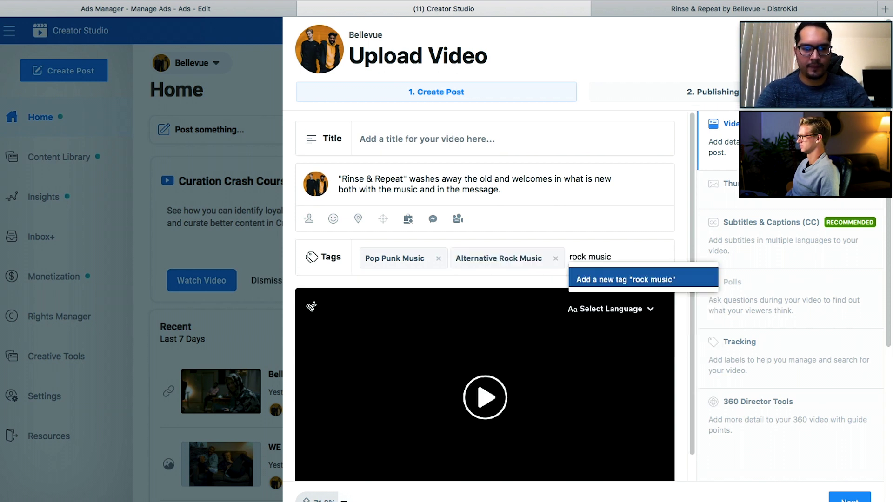
key("Return")
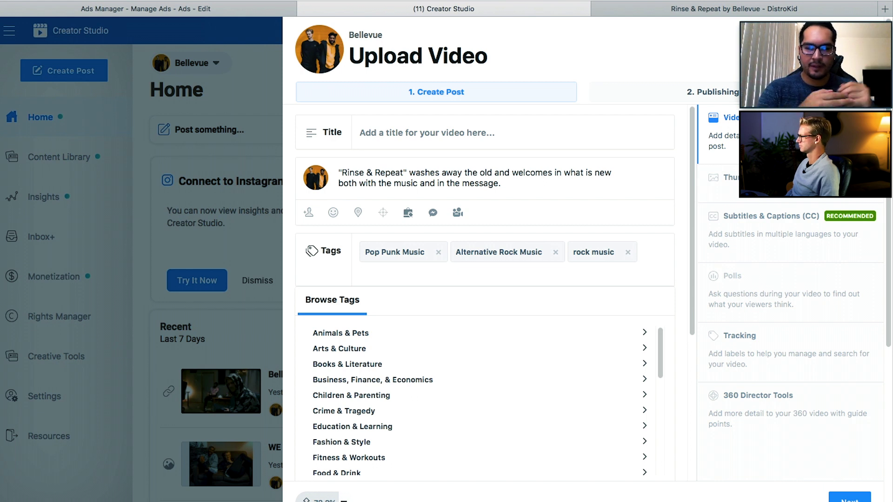
left_click(290, 160)
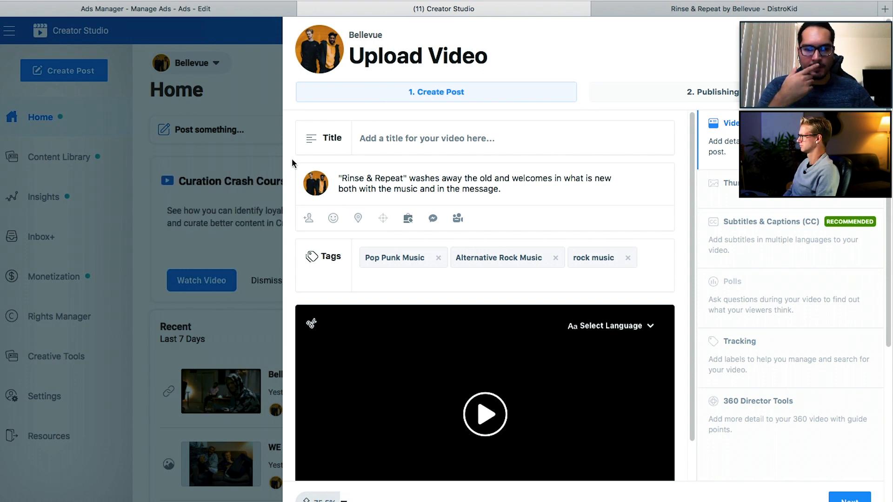
Title the video "Rinse & Repeat" Out Now, with Rinse & Repeat in quotation marks.
left_click(389, 139)
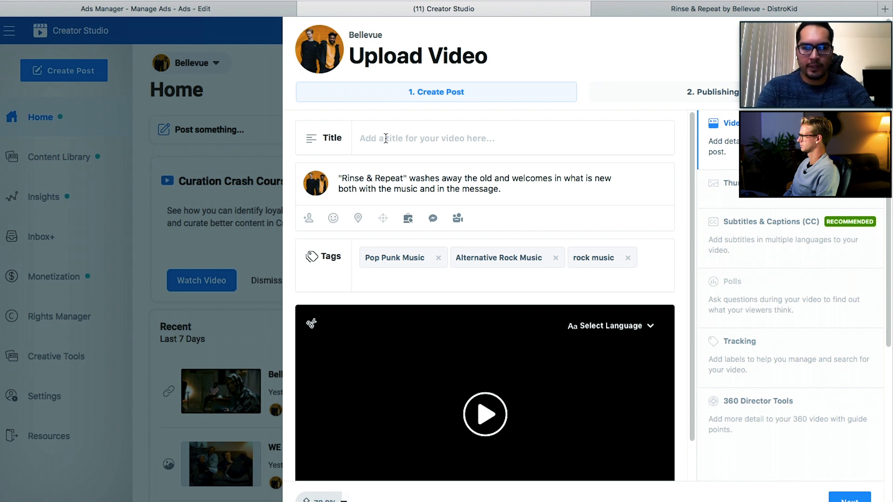
type("\"Rinse ")
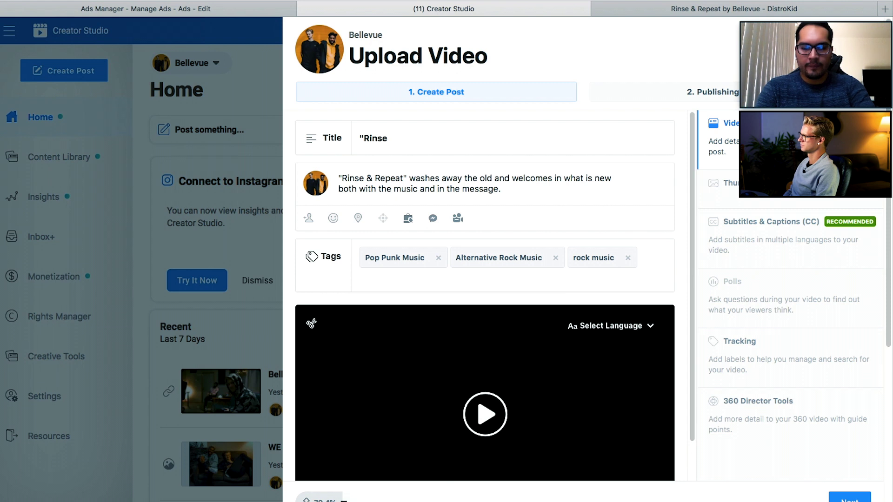
type("& Re")
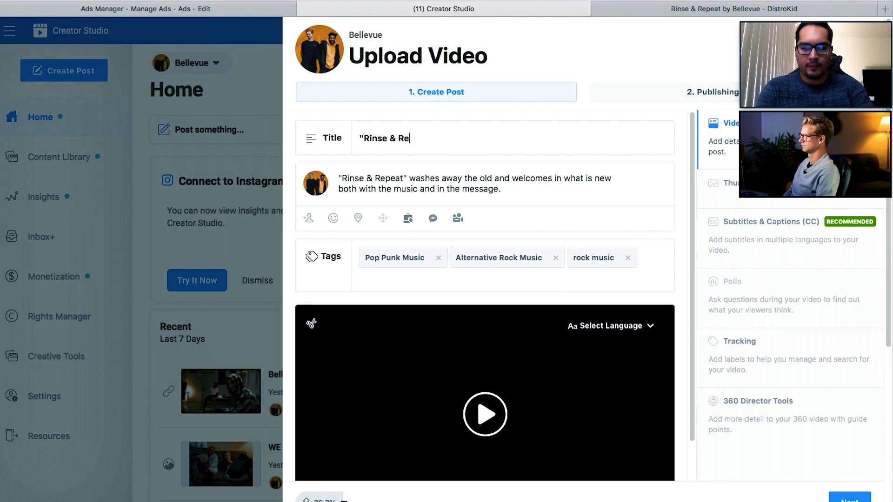
type("peat\" out Now")
key("BackSpace")
type("O")
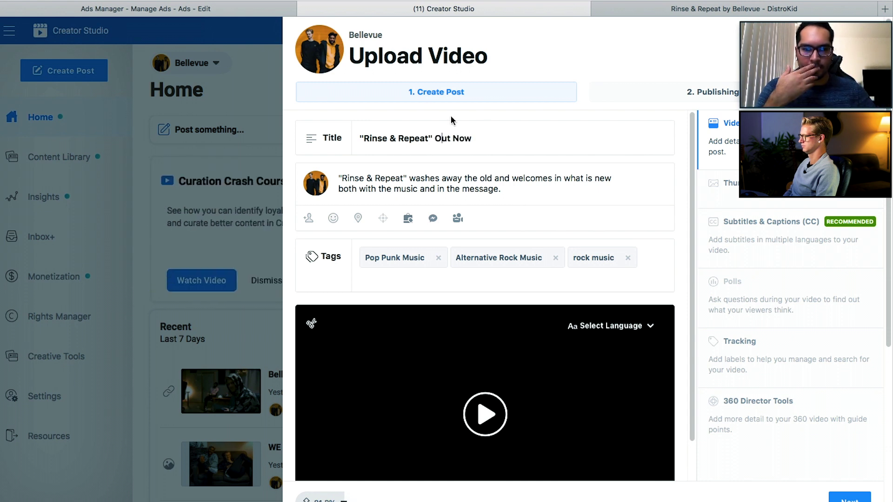
left_click(670, 139)
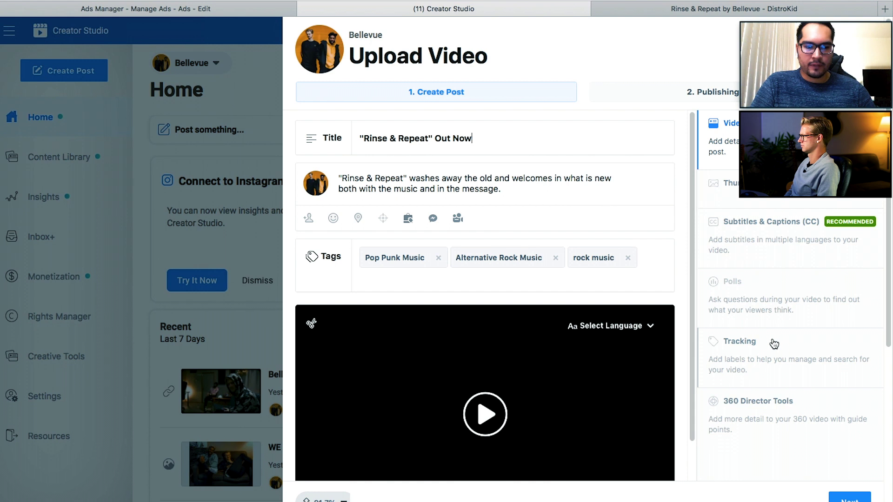
Check the polls, thumbnail and subtitles and captions options for the video post.
mouse_move(736, 288)
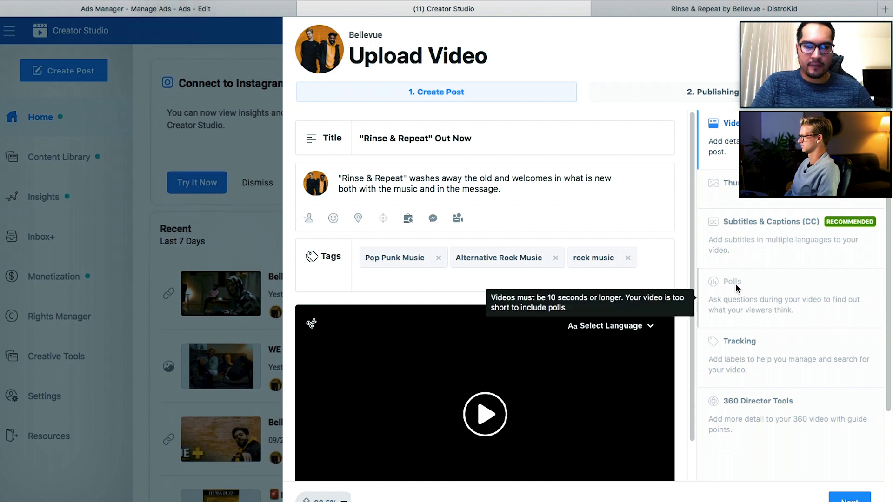
left_click(730, 190)
left_click(751, 241)
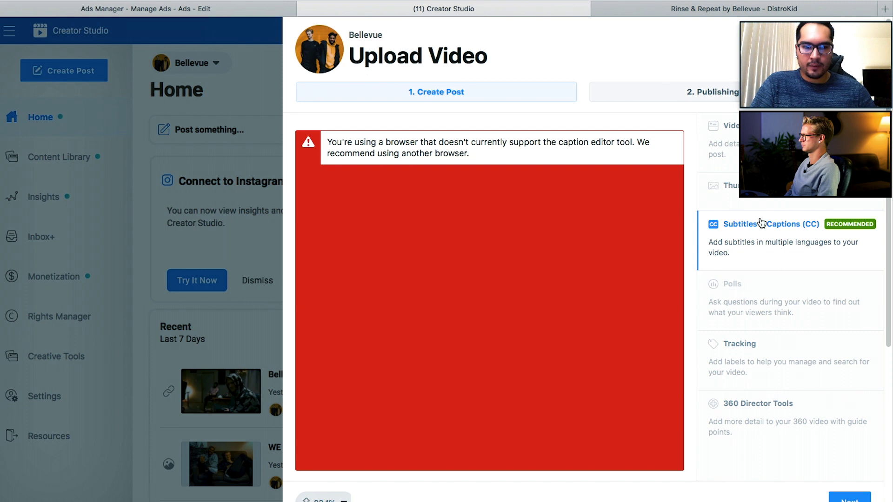
In the publishing options, choose scheduled publishing and set it to September 25, 2020 at 9:00 AM.
left_click(849, 498)
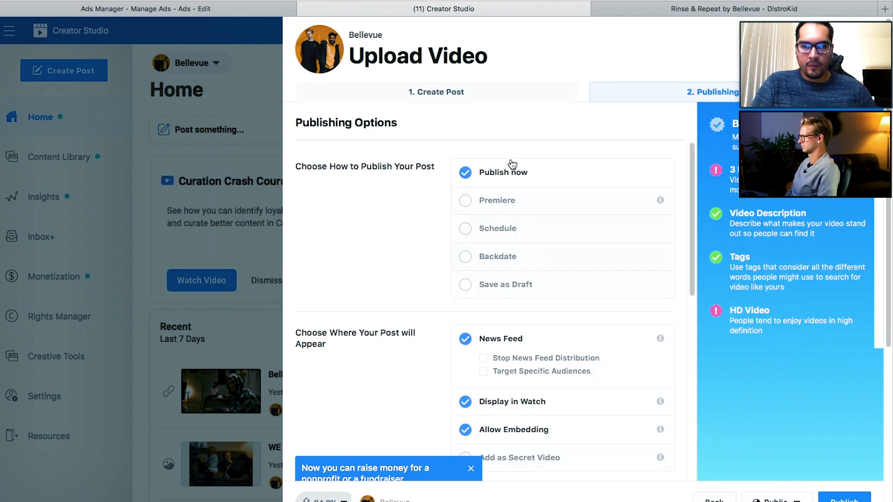
left_click(466, 228)
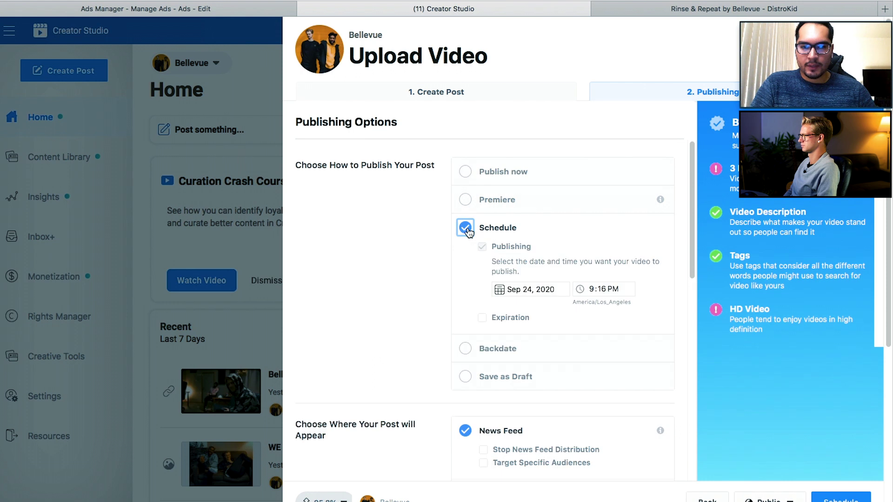
left_click(524, 290)
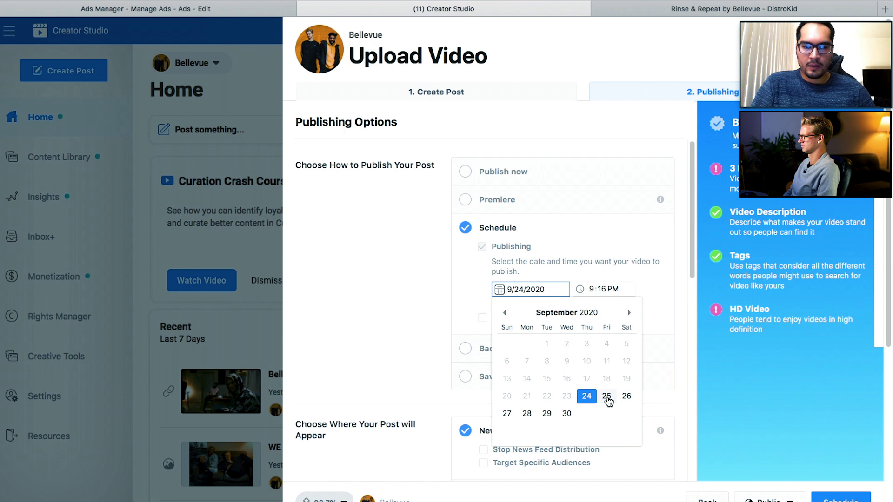
left_click(606, 396)
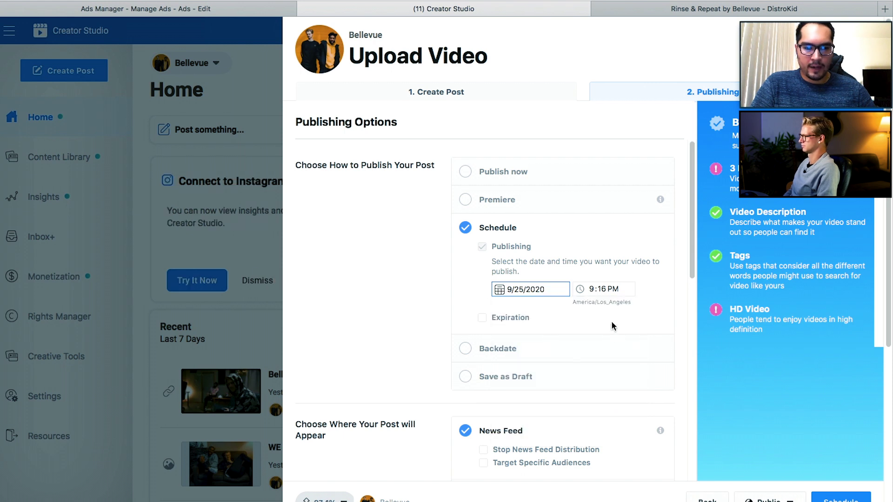
scroll(482, 246, "down", 1)
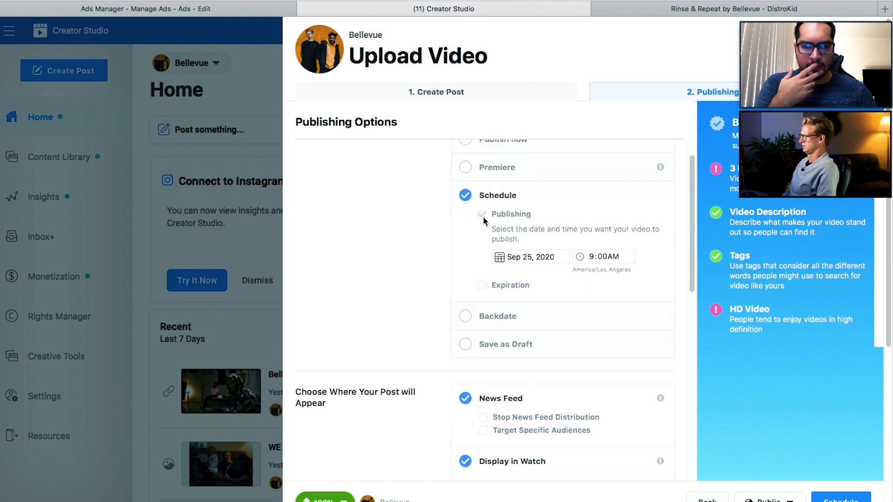
scroll(516, 347, "up", 1)
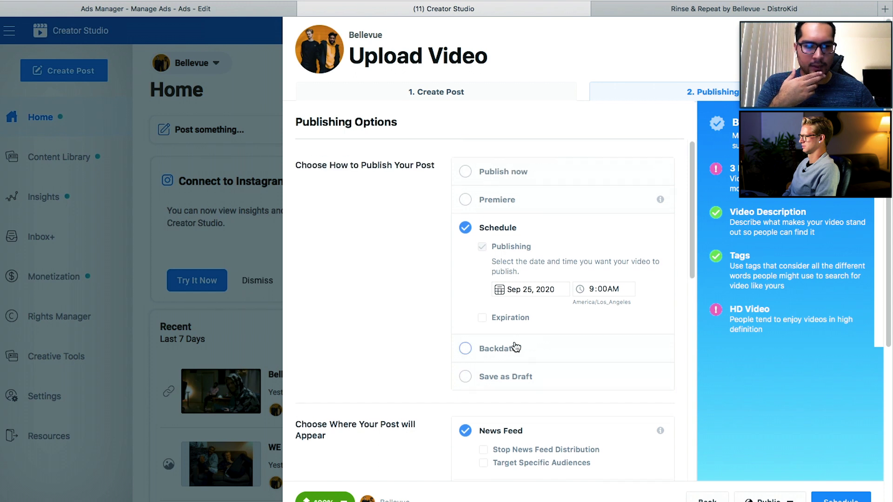
Review the thumbnail options and the post's title, description and tags, and return to the publishing options.
left_click(503, 96)
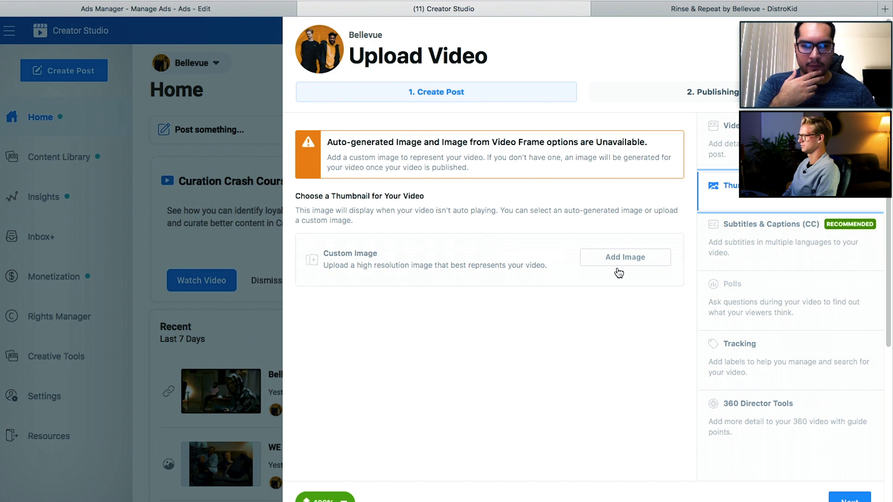
scroll(618, 266, "up", 10)
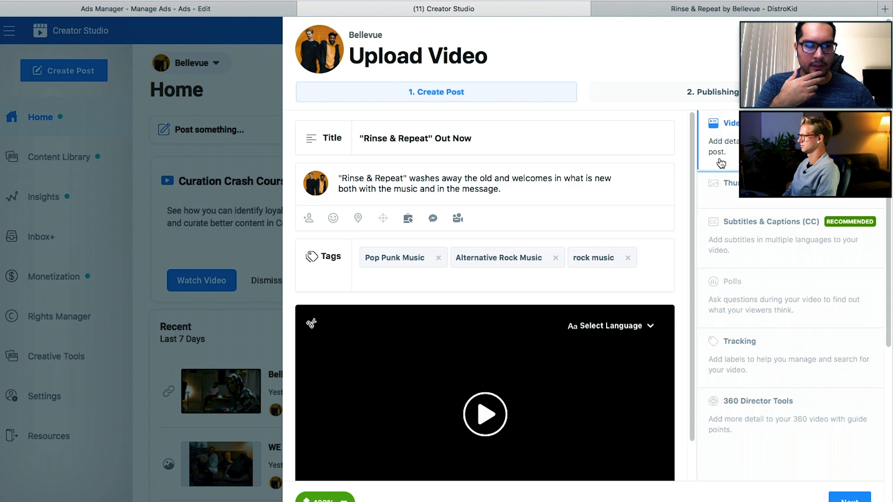
scroll(646, 207, "down", 1)
scroll(646, 207, "down", 3)
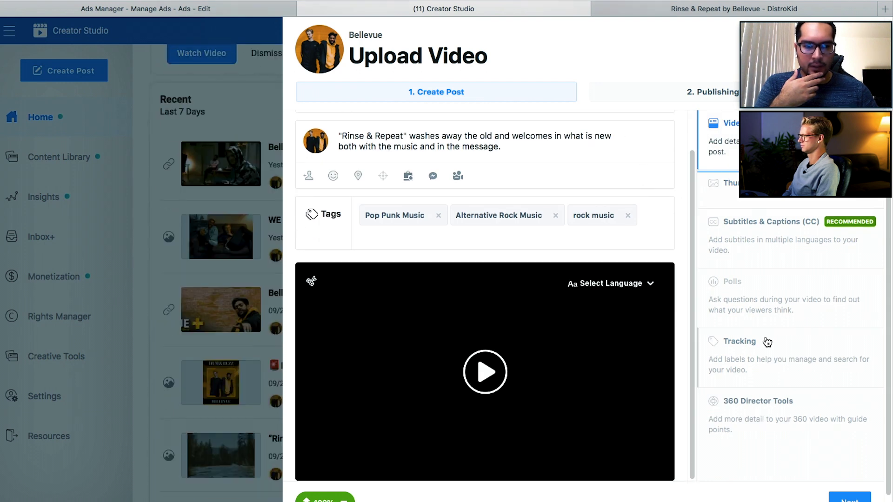
left_click(662, 97)
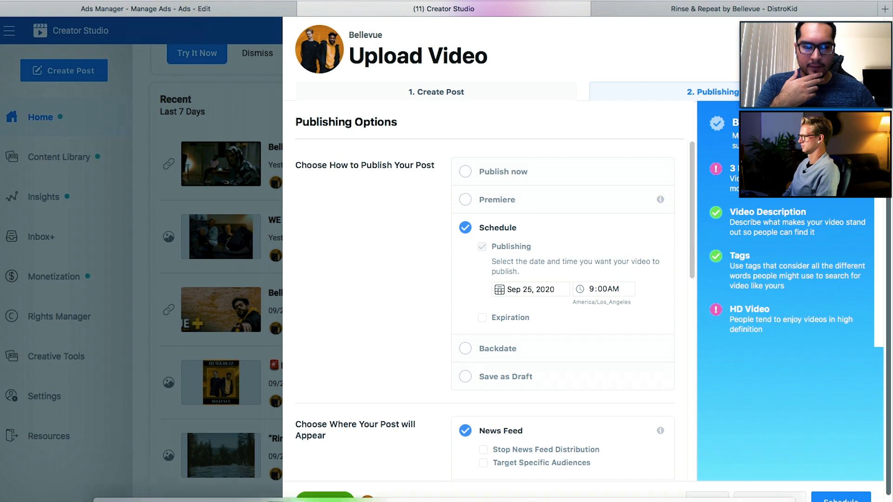
Schedule the video post and dismiss the confirmation of its date.
left_click(853, 500)
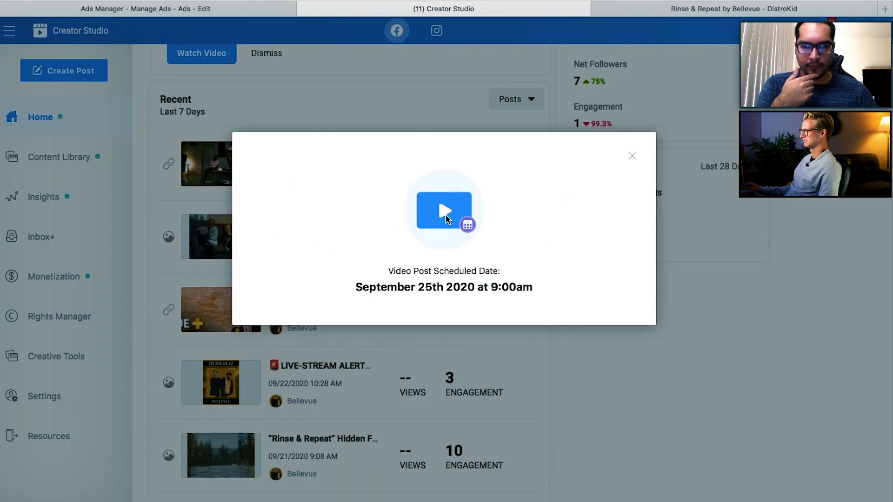
left_click_drag(382, 278, 538, 293)
left_click(633, 155)
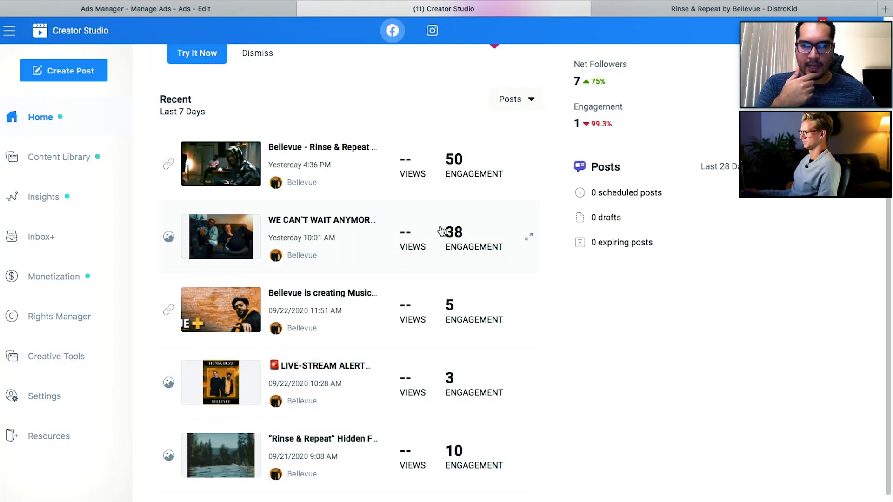
Switch back to Ads Manager, leaving the ad editor for the list of ads.
scroll(439, 229, "down", 1)
scroll(225, 92, "up", 5)
left_click(186, 10)
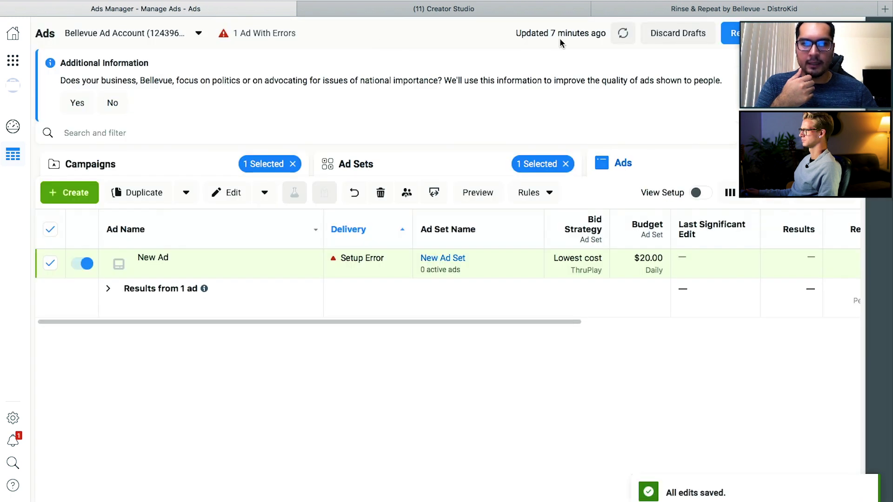
Refresh the Ads Manager data and open the New Ad of the Video View Campaign for editing.
left_click_drag(516, 33, 607, 35)
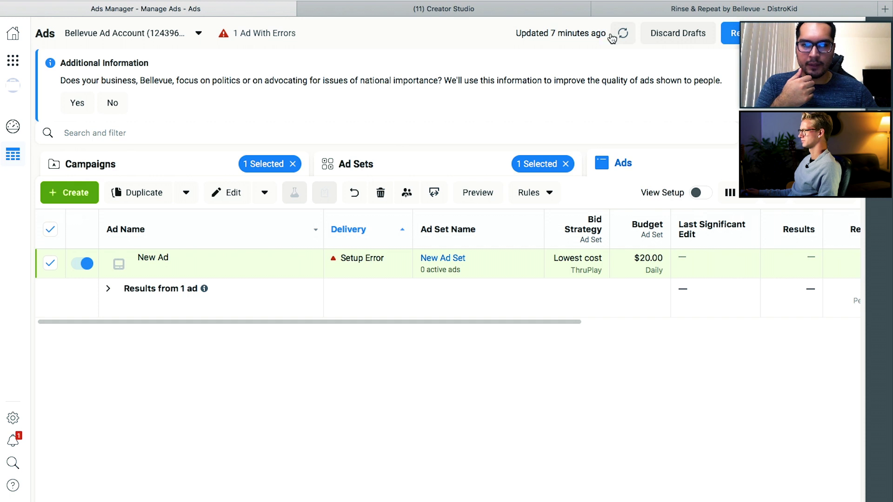
left_click(624, 37)
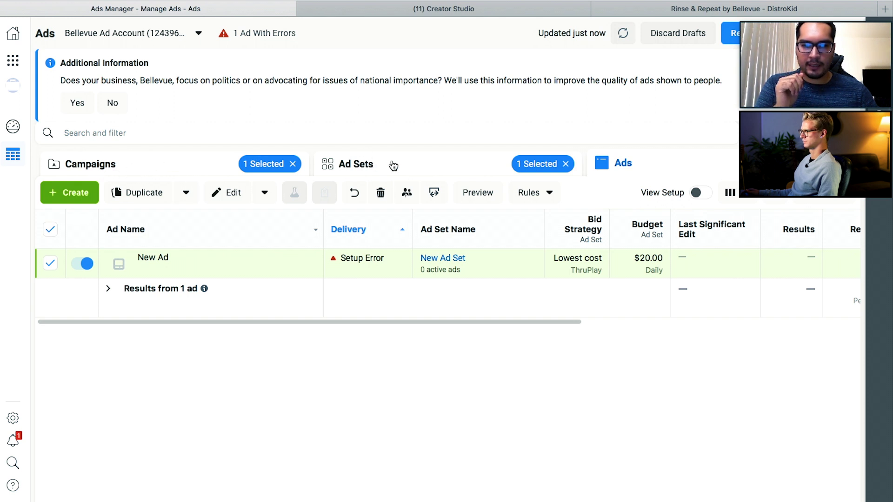
left_click(150, 162)
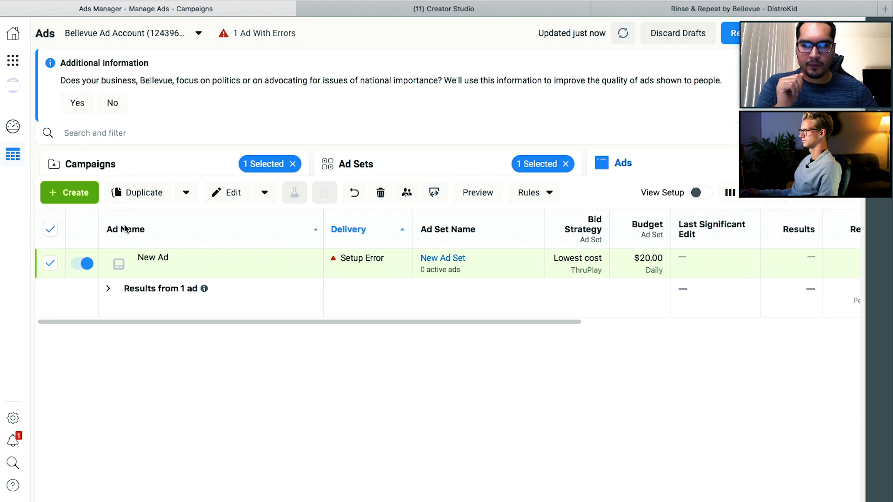
left_click(181, 259)
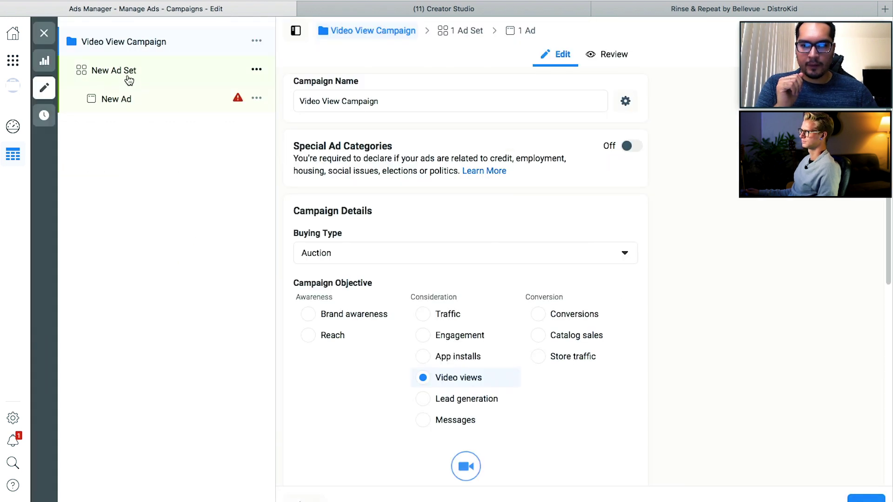
left_click(141, 105)
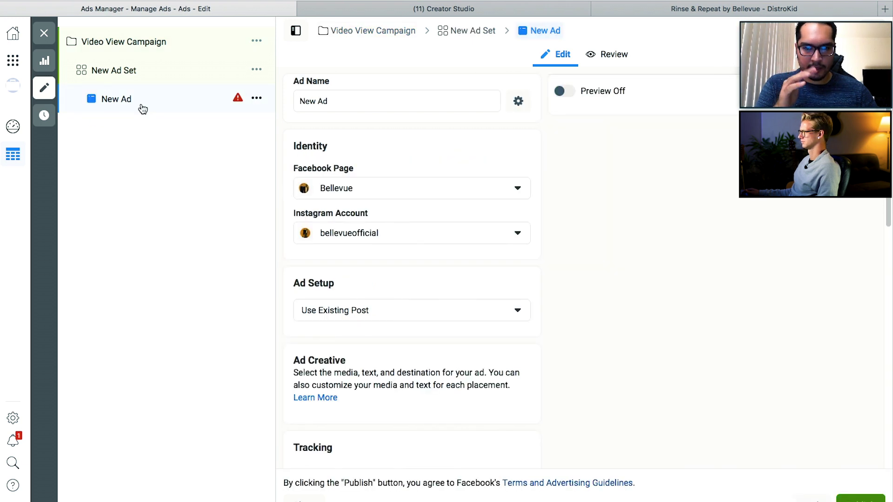
Review the ad's Ad Creative section and the available Ad Setup options, keeping Use Existing Post.
scroll(430, 208, "down", 2)
scroll(425, 211, "down", 4)
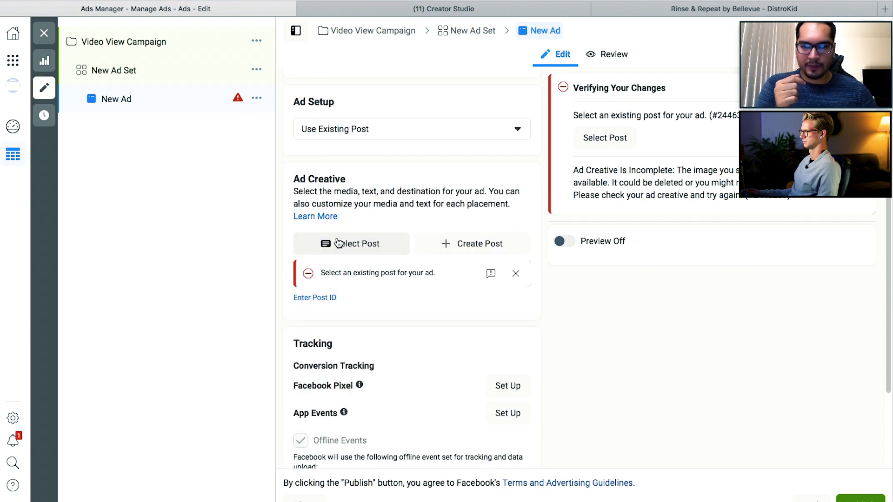
scroll(339, 240, "down", 1)
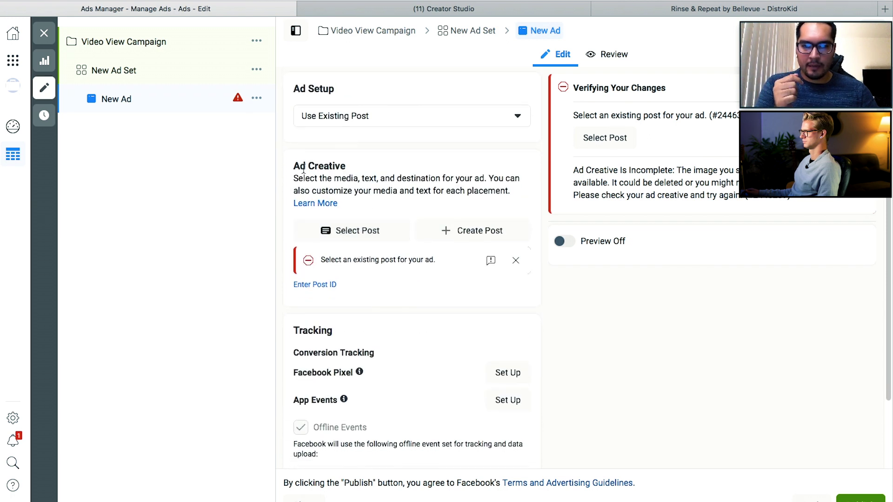
left_click_drag(296, 164, 380, 201)
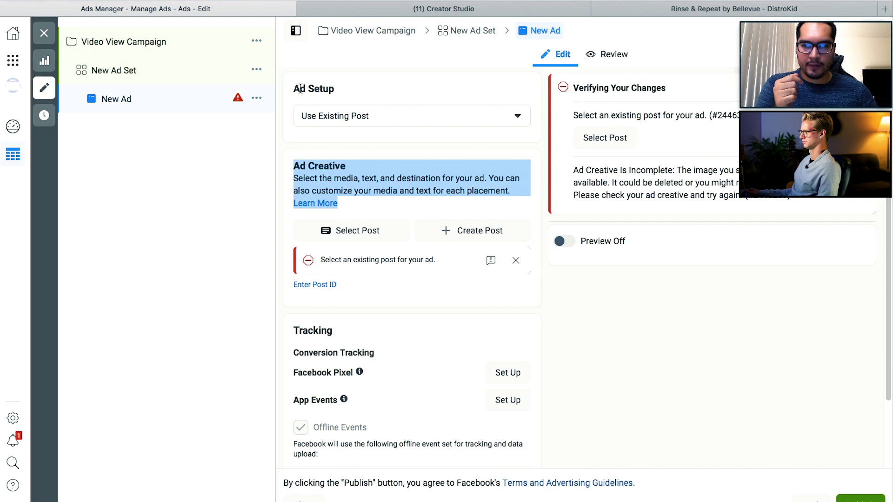
left_click_drag(292, 90, 372, 96)
left_click(372, 116)
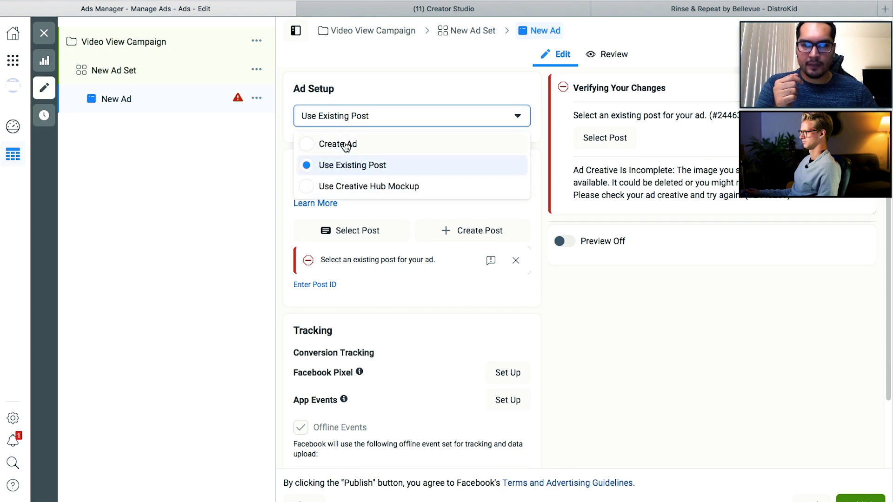
left_click(430, 100)
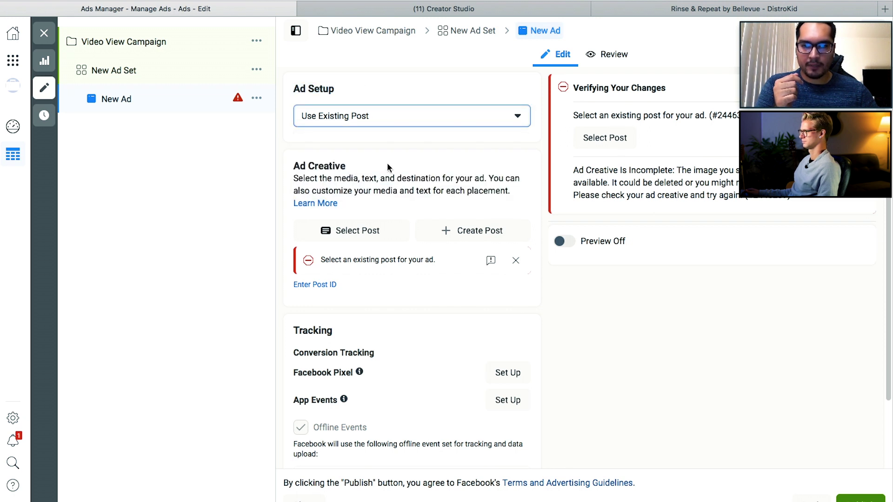
Filter the Facebook Page posts to scheduled ones and use the "Rinse & Repeat" Out Now post as the ad creative.
left_click(358, 232)
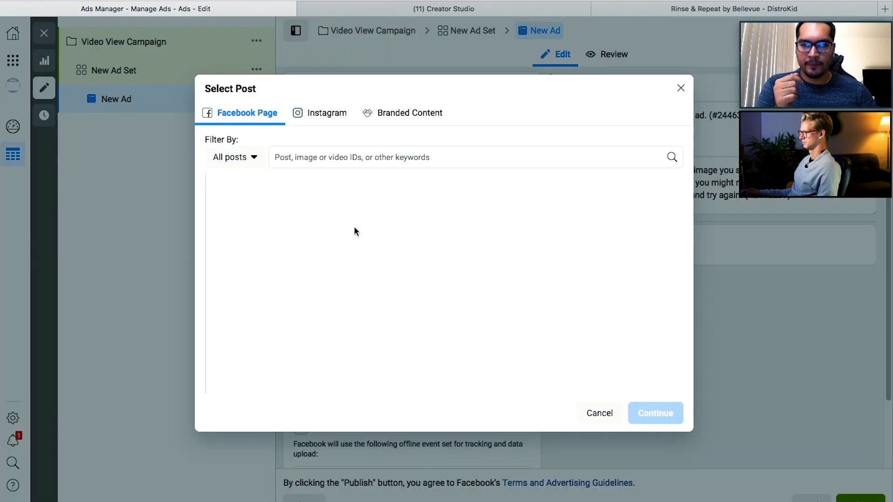
left_click(240, 166)
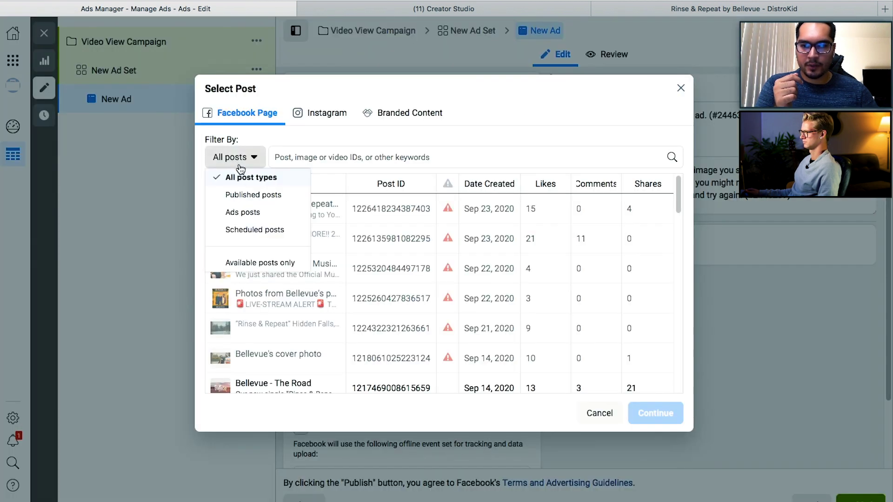
left_click(242, 231)
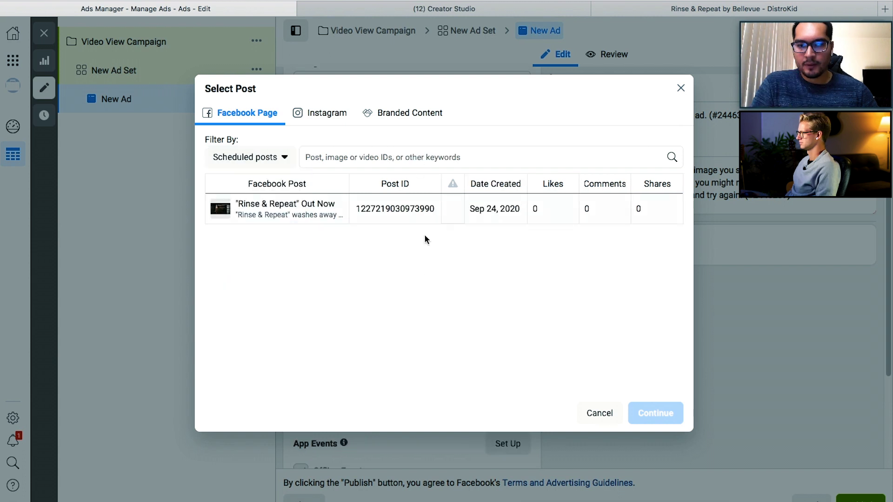
left_click_drag(272, 214, 270, 206)
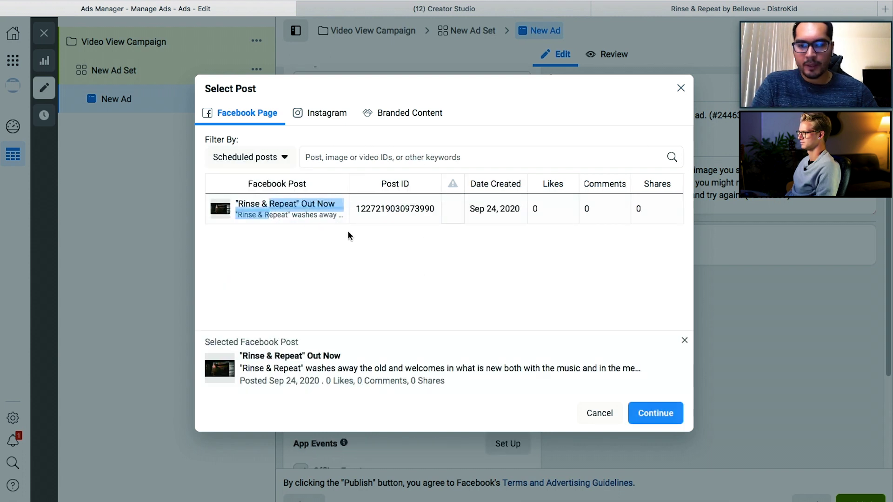
left_click(656, 413)
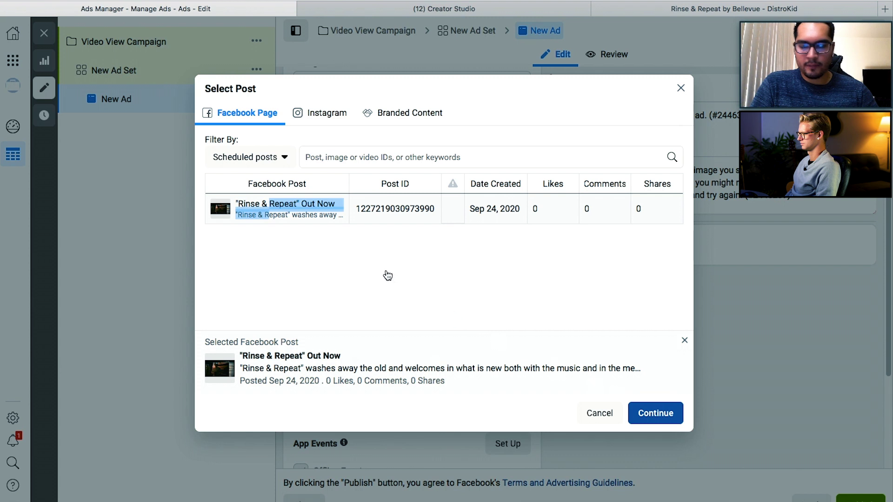
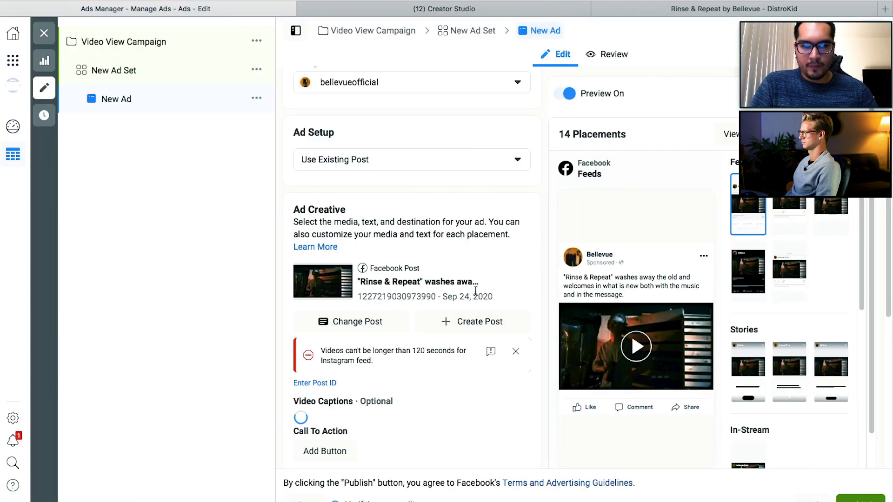
Look through the DistroKid landing page for Rinse & Repeat and return to the ad in Ads Manager.
left_click(205, 9)
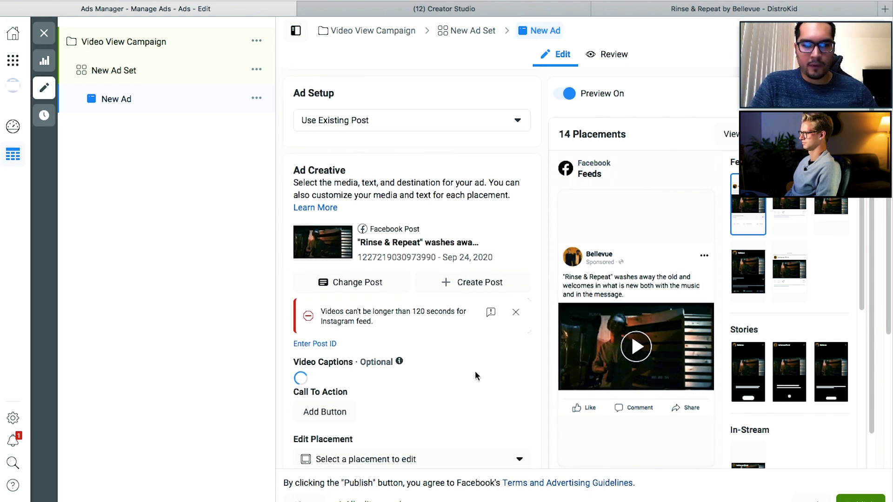
left_click(646, 10)
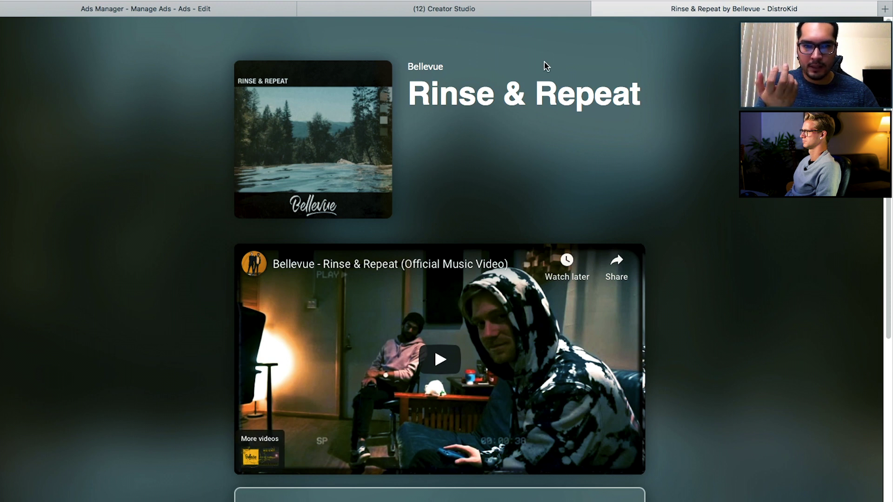
scroll(593, 190, "down", 5)
scroll(433, 307, "down", 2)
scroll(438, 311, "up", 8)
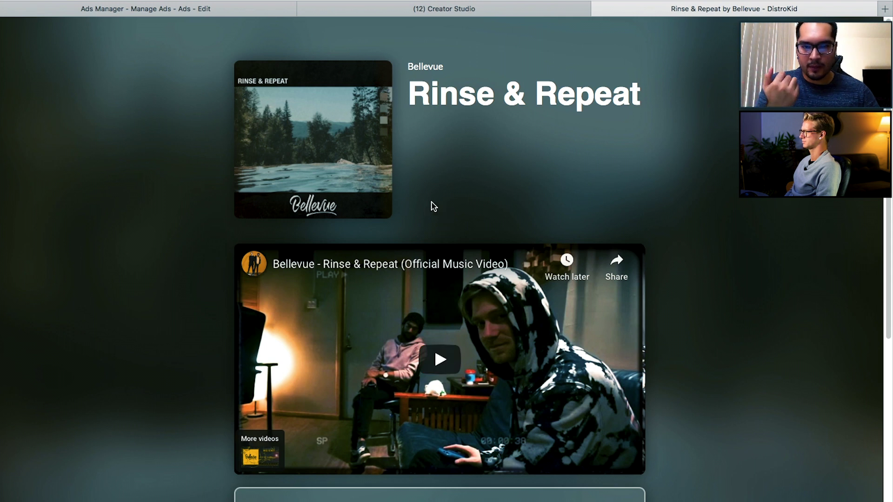
left_click(185, 9)
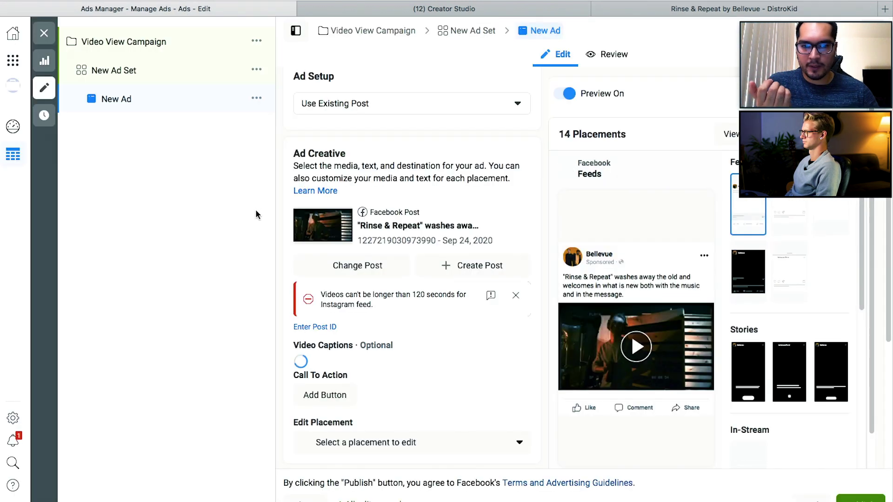
scroll(422, 392, "down", 1)
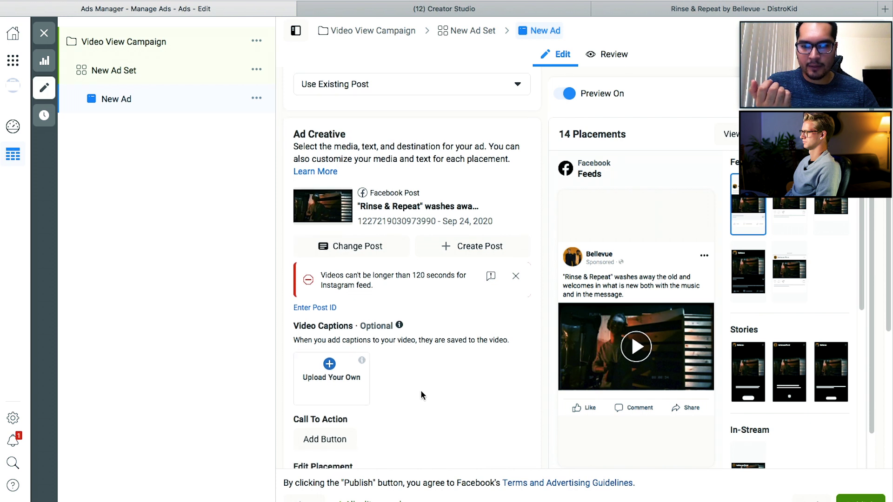
scroll(421, 394, "down", 3)
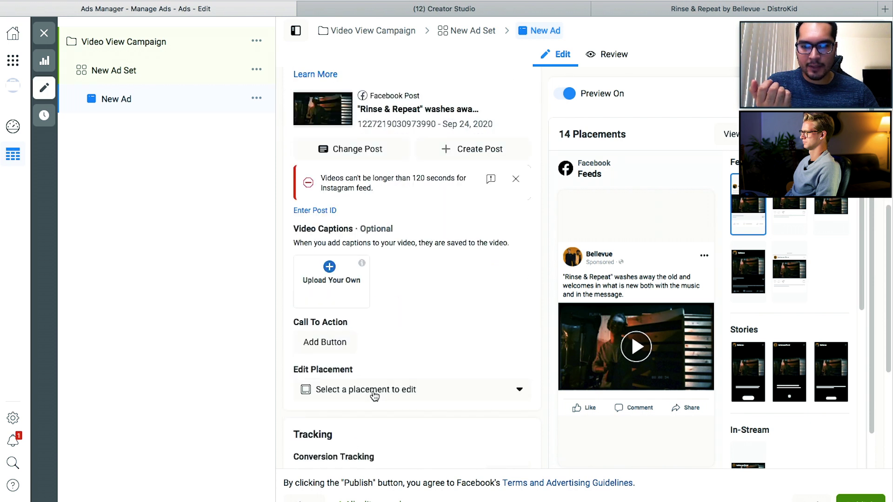
left_click(329, 348)
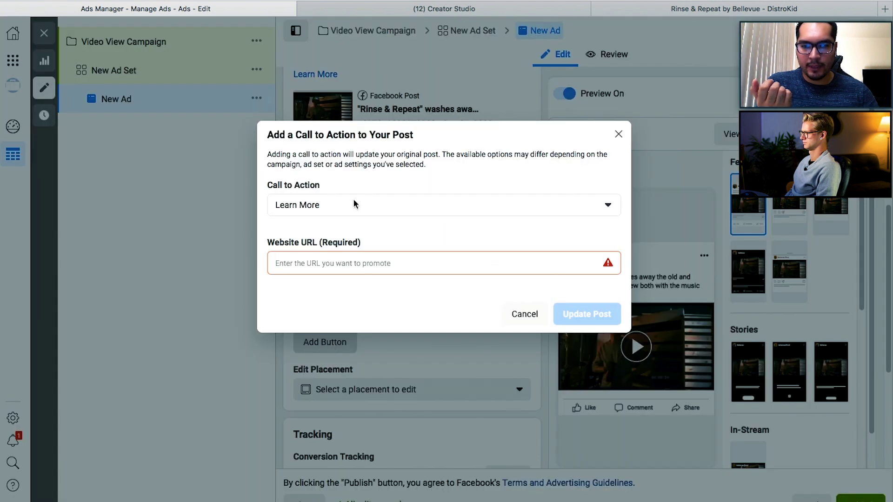
left_click(574, 203)
left_click(571, 189)
left_click(347, 266)
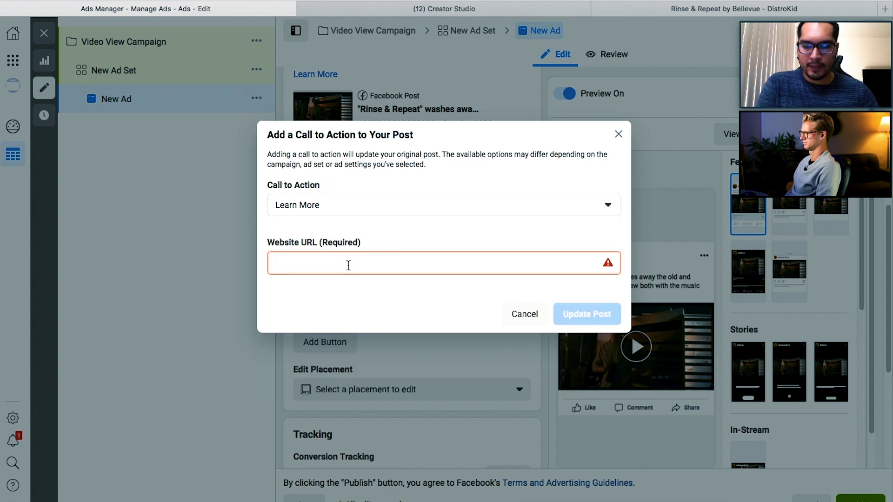
type("https://distrokid.com/hyperfollow/bellevue/rinse--repeat")
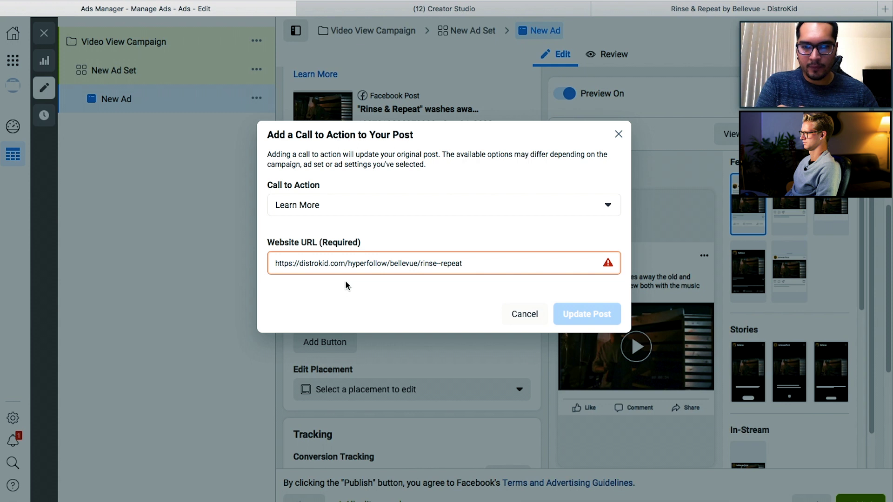
left_click(580, 315)
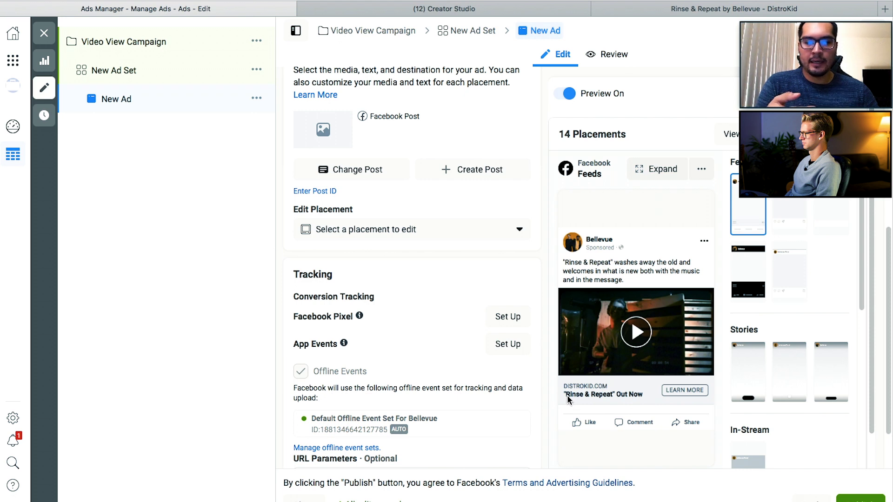
Open the scheduled video in Creator Studio to check its title, and return to Ads Manager to examine the ad preview.
left_click(422, 12)
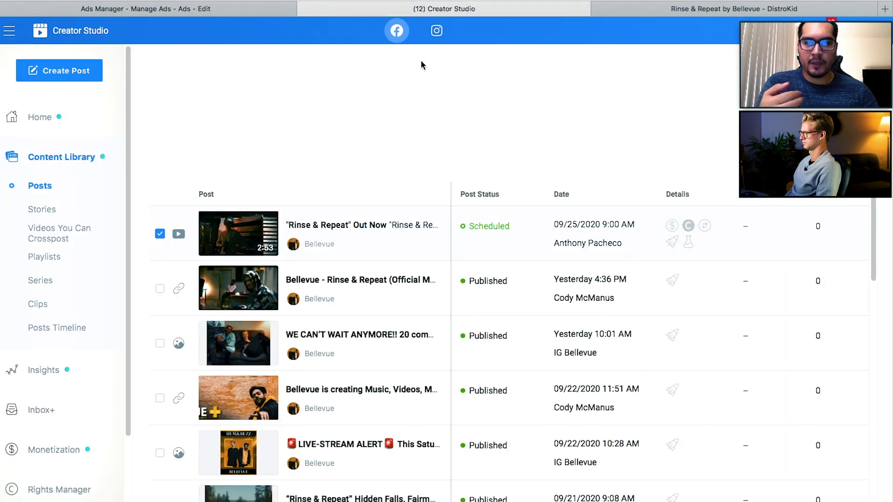
left_click(353, 225)
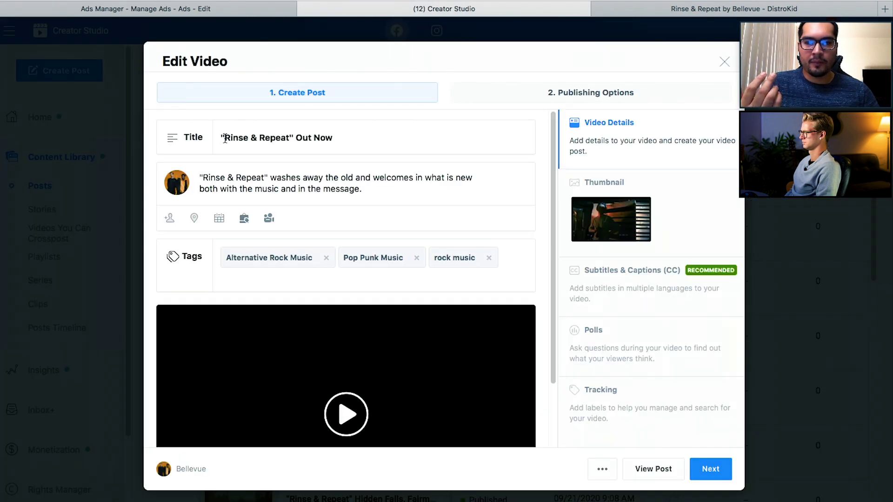
left_click_drag(297, 137, 333, 137)
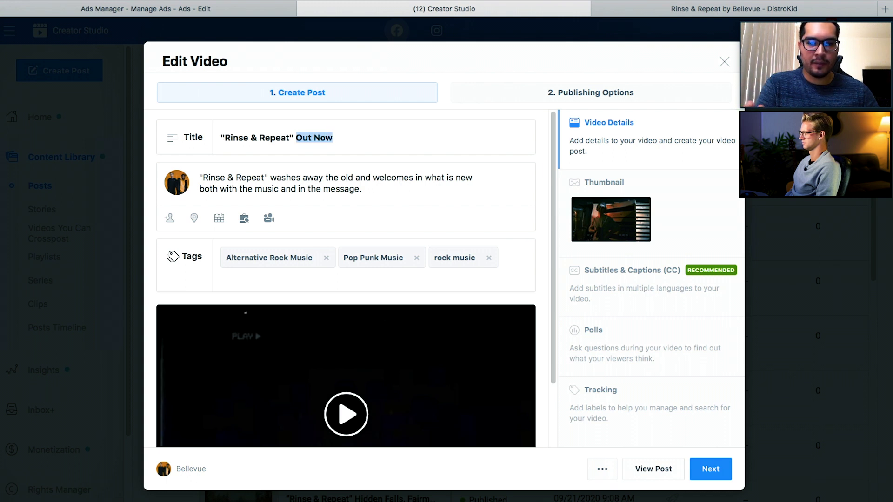
left_click(187, 13)
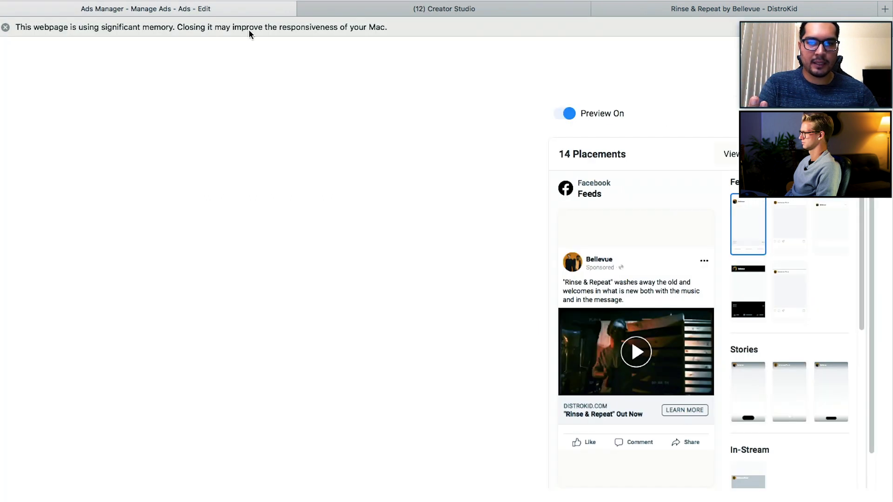
right_click(640, 349)
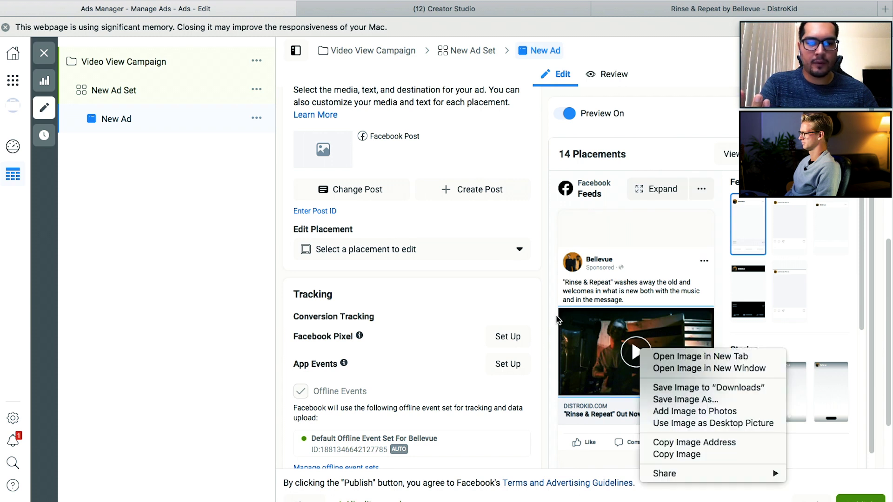
left_click(526, 304)
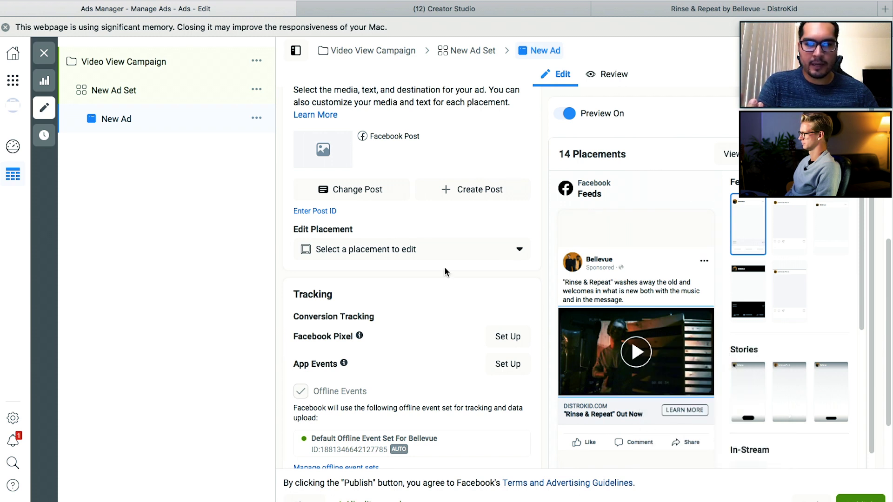
Try adding "->" to the scheduled video's title in Creator Studio, and close Creator Studio to return to Ads Manager.
left_click(408, 17)
left_click(384, 144)
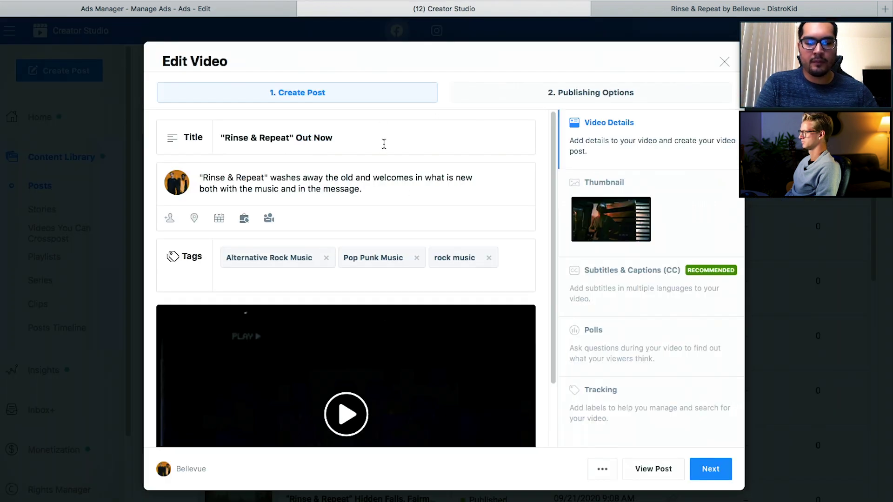
type("->")
key("BackSpace")
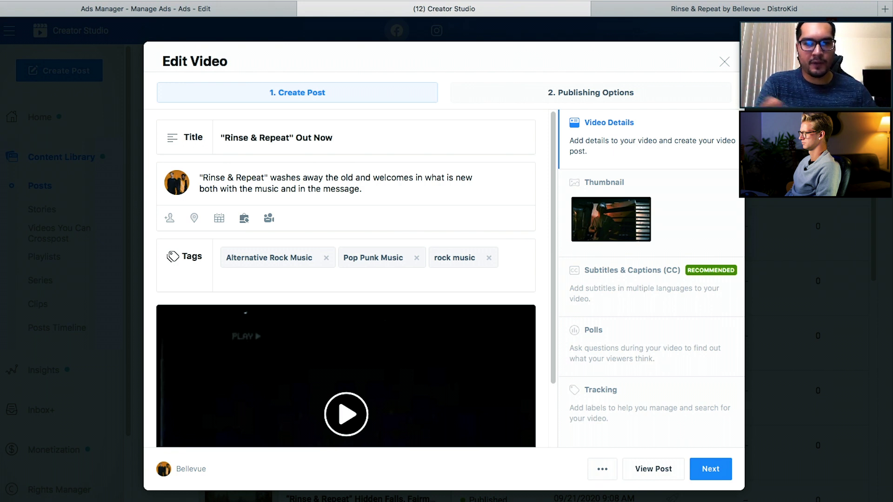
left_click(305, 8)
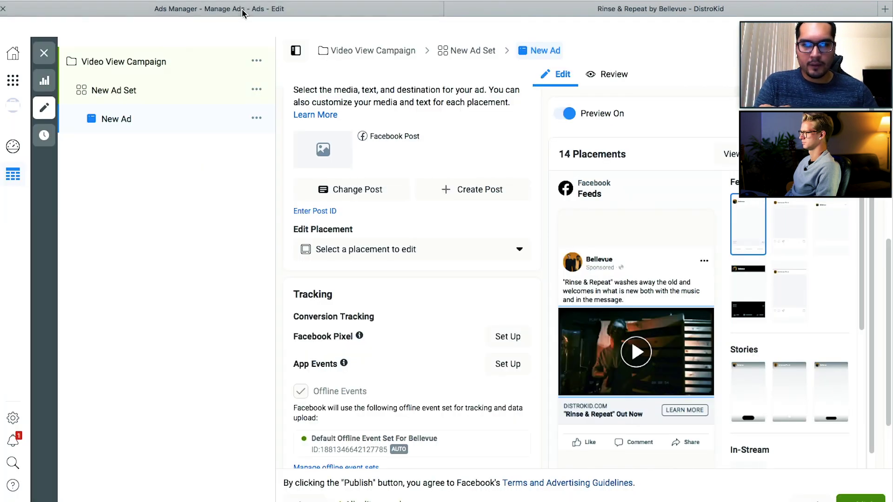
Review the "Rinse & Repeat" Out Now post in the ad's post selection and leave the selection without changing the post.
scroll(398, 278, "up", 3)
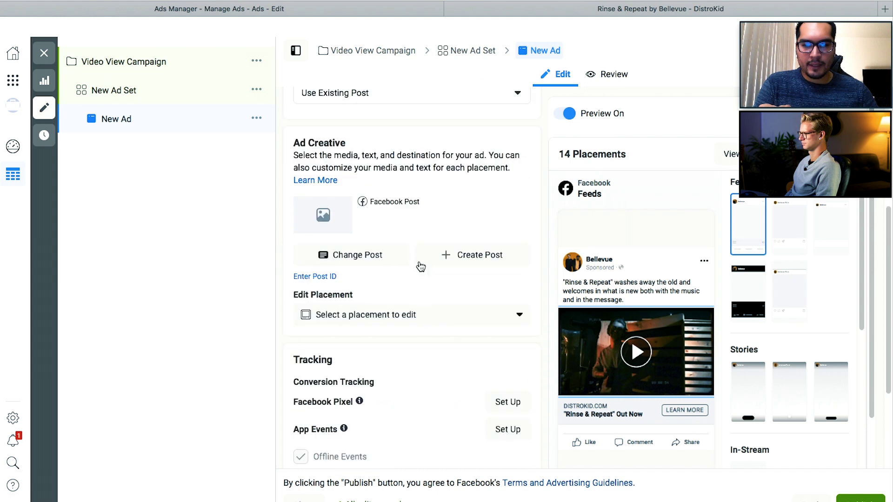
scroll(425, 263, "up", 1)
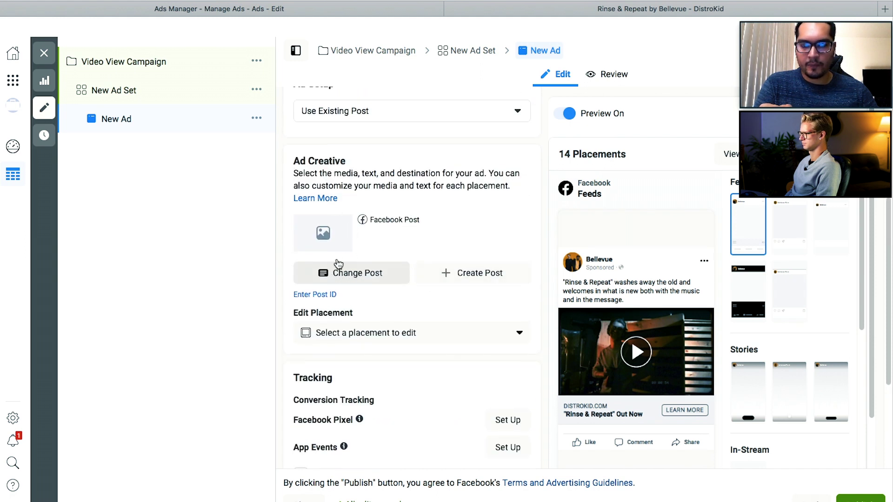
left_click(348, 272)
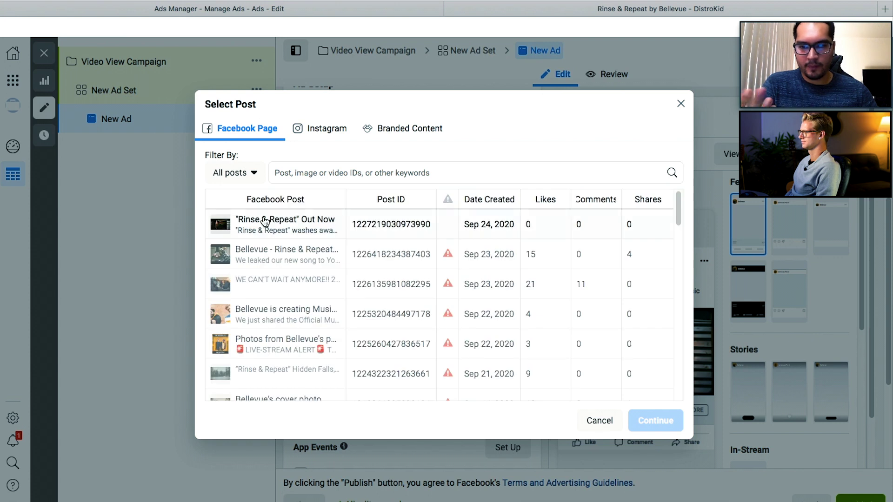
left_click(264, 222)
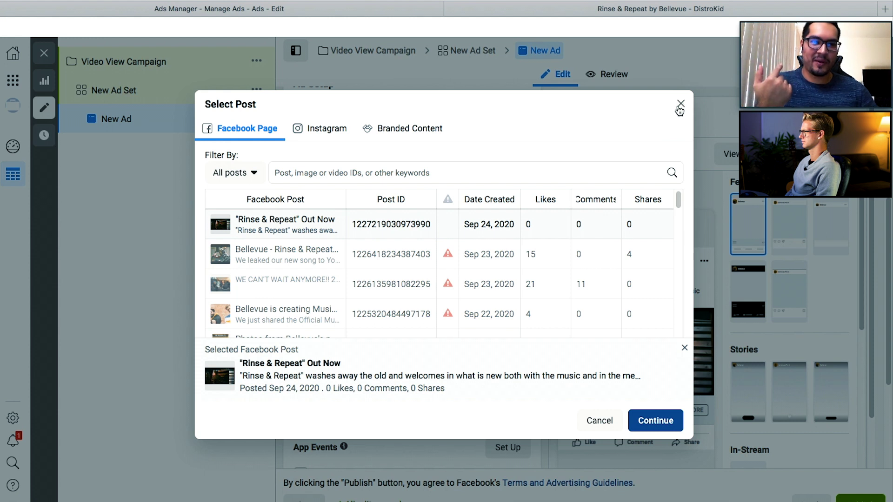
key("Escape")
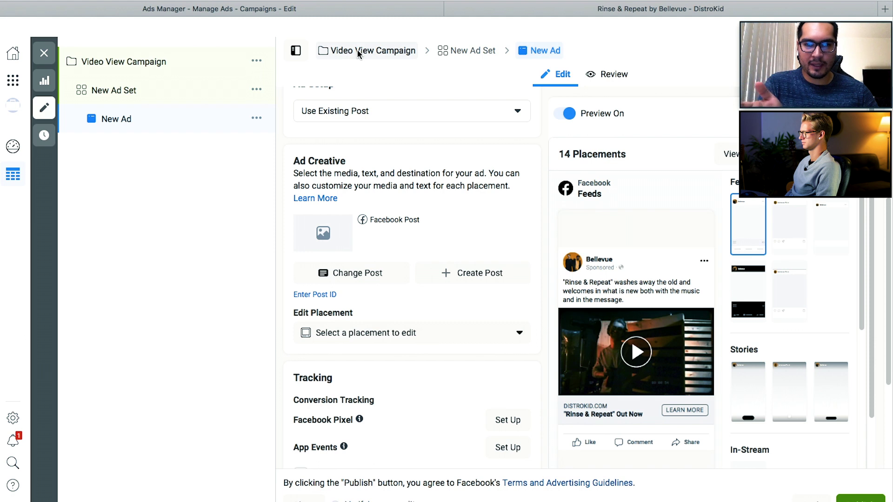
Review the Video View Campaign's settings, including the campaign objective, A/B test and campaign budget optimization.
left_click(369, 53)
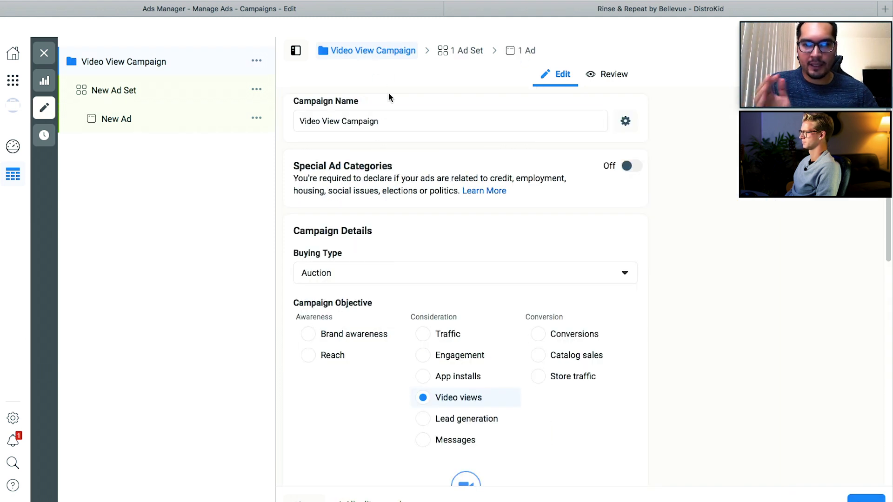
scroll(423, 267, "down", 3)
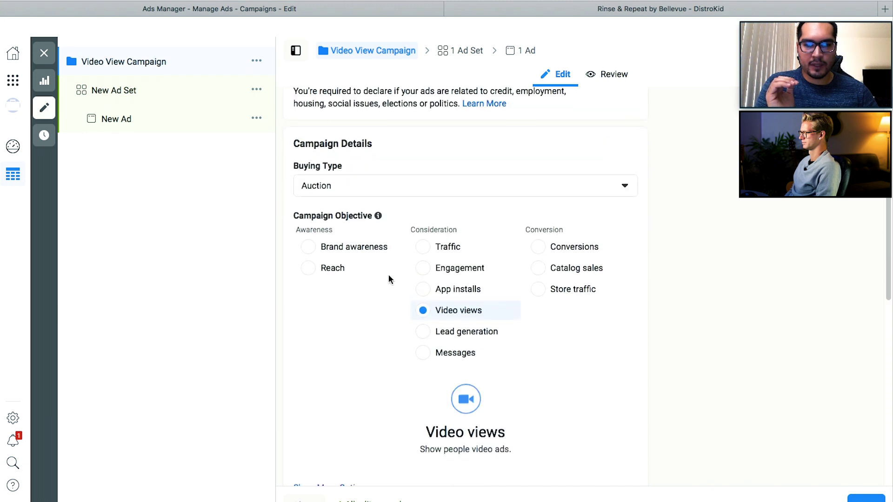
left_click_drag(317, 202, 293, 202)
left_click(285, 207)
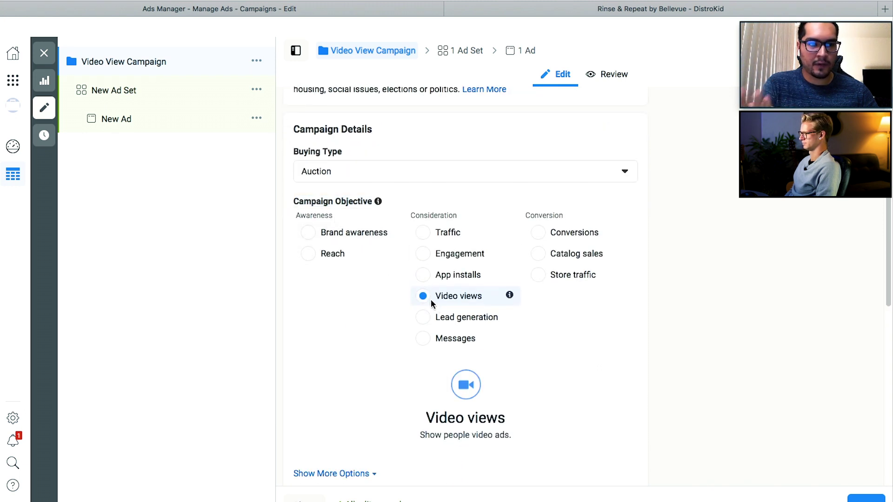
scroll(432, 304, "down", 5)
scroll(431, 301, "down", 4)
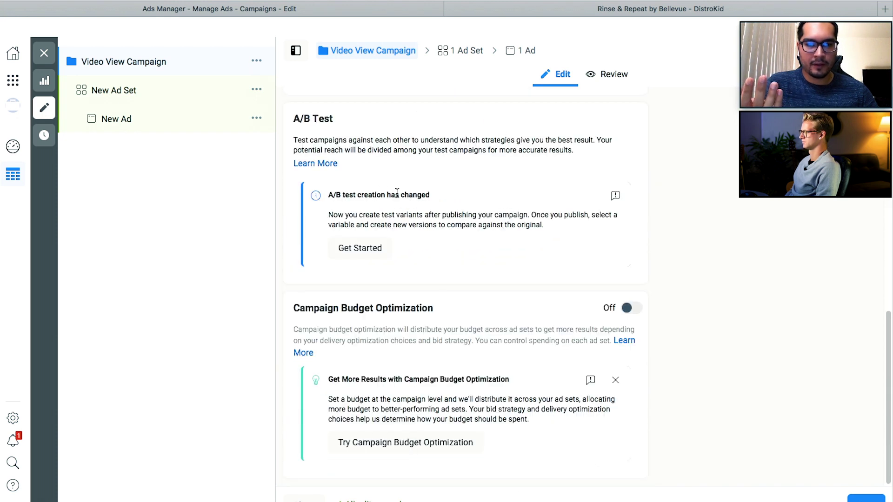
Rename the campaign's ad set as "Pop Punk Audience Test 1".
left_click(461, 50)
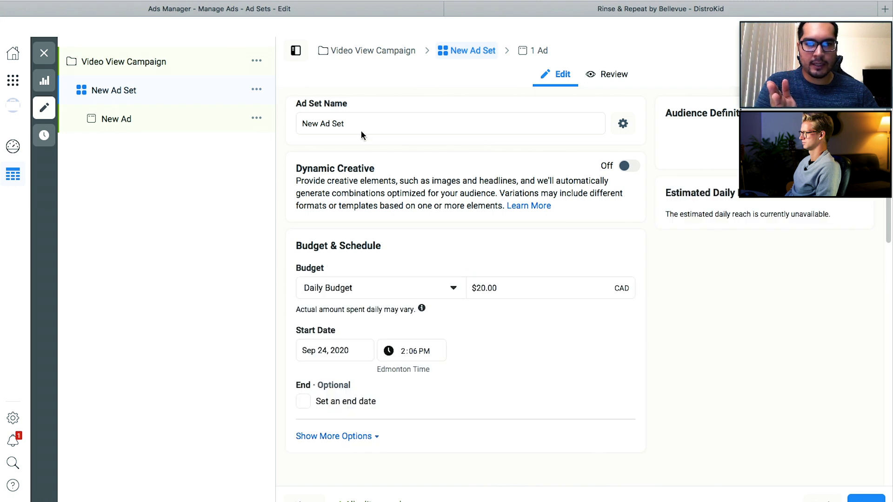
left_click(376, 127)
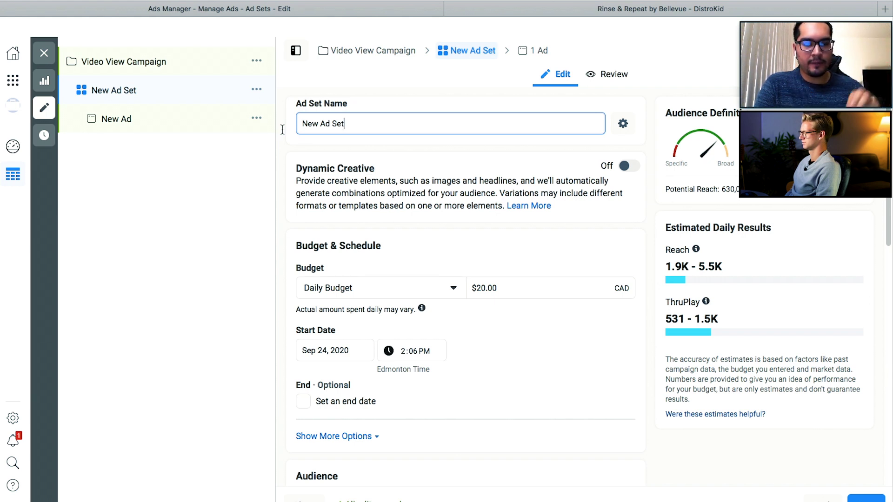
key("super+a")
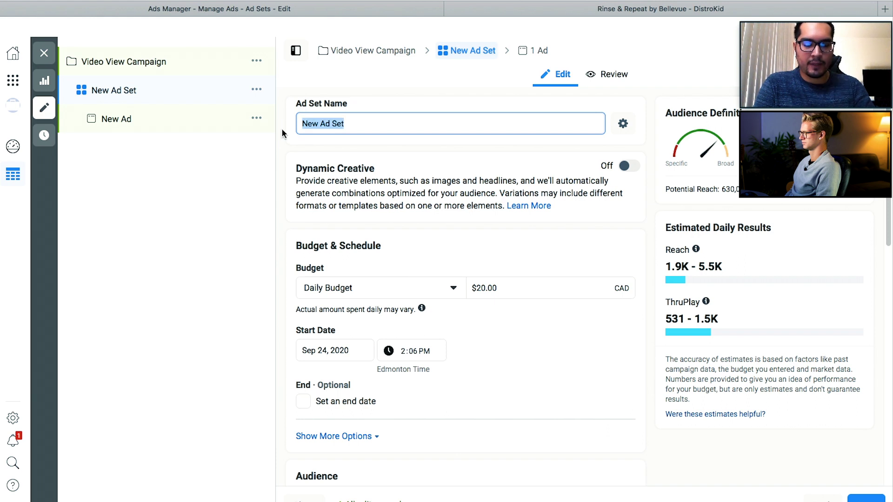
type("P")
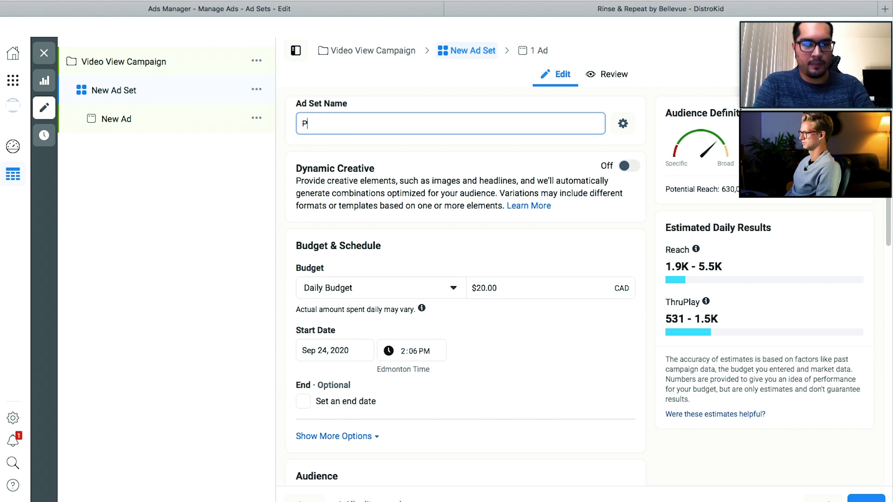
type("op Punk")
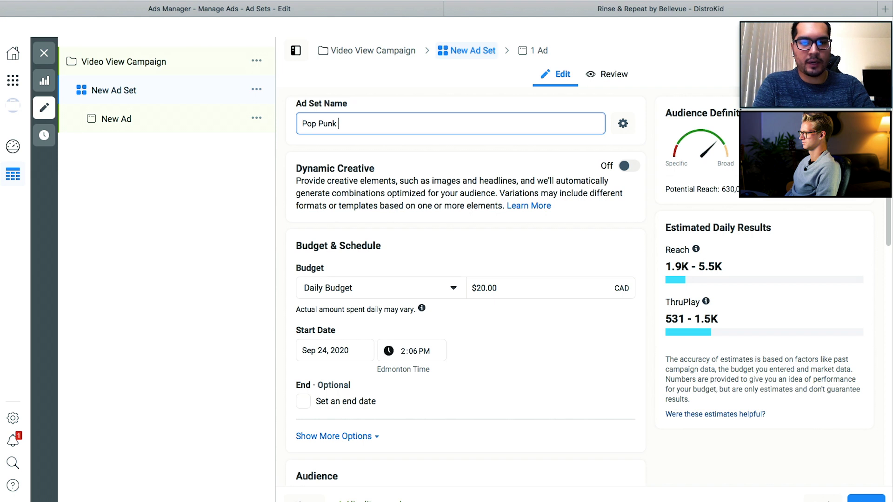
type(" Audience Test 1")
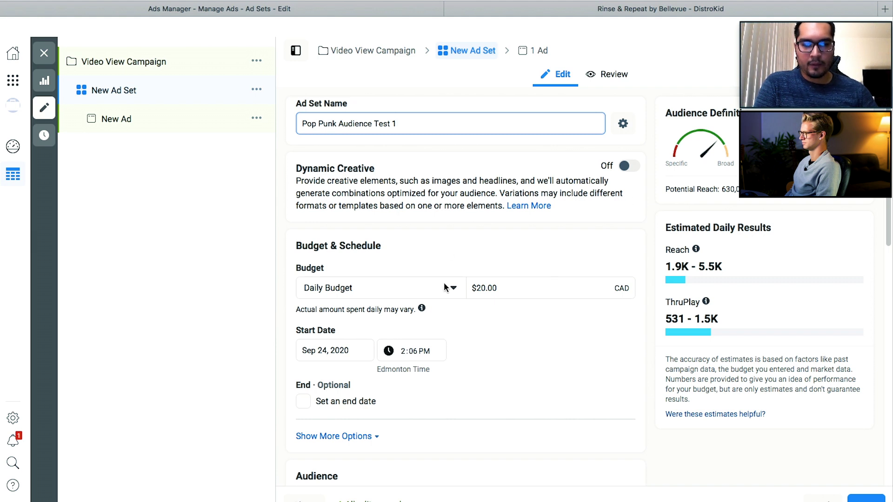
Set the ad set's daily budget to $5.00 CAD.
scroll(479, 286, "down", 1)
left_click(477, 275)
double_click(498, 276)
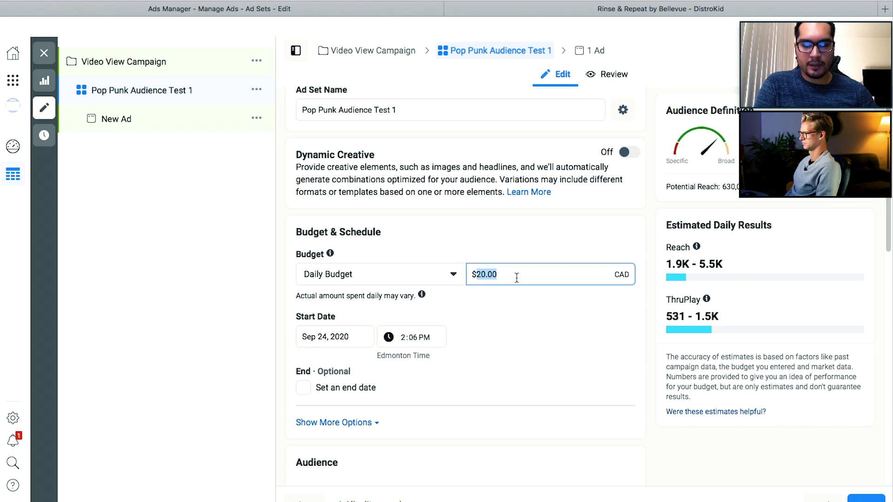
key("Escape")
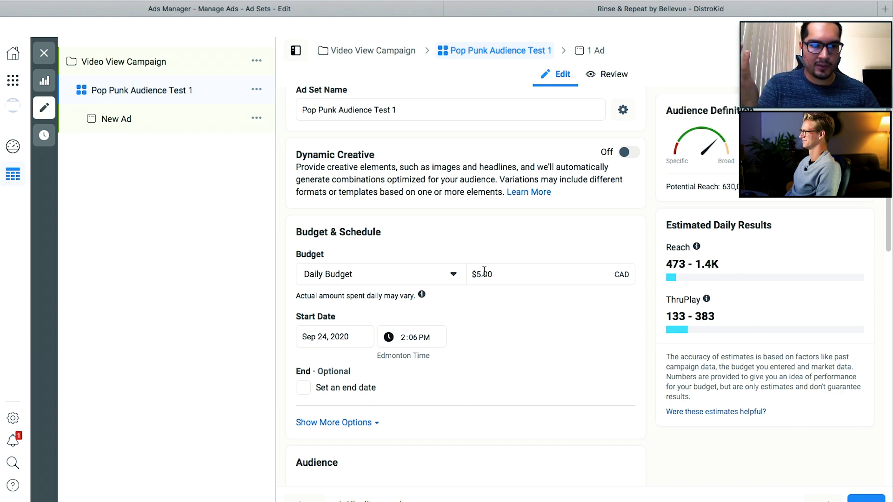
scroll(484, 272, "down", 1)
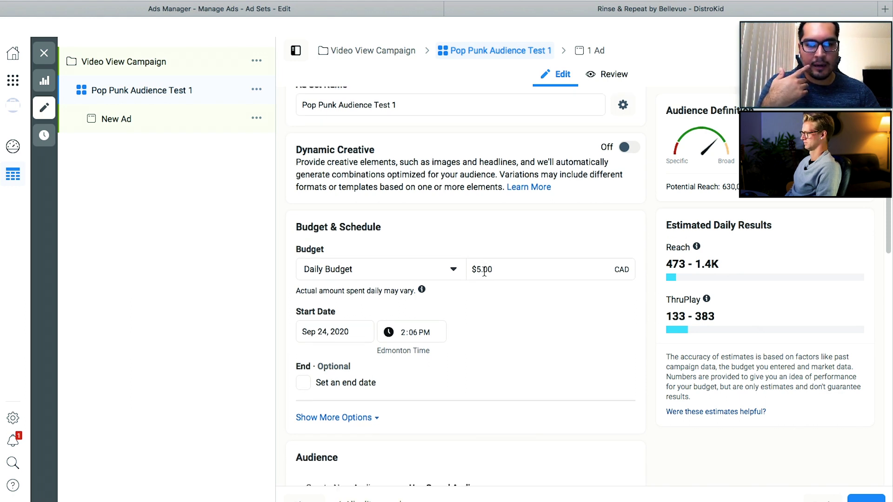
scroll(484, 272, "down", 1)
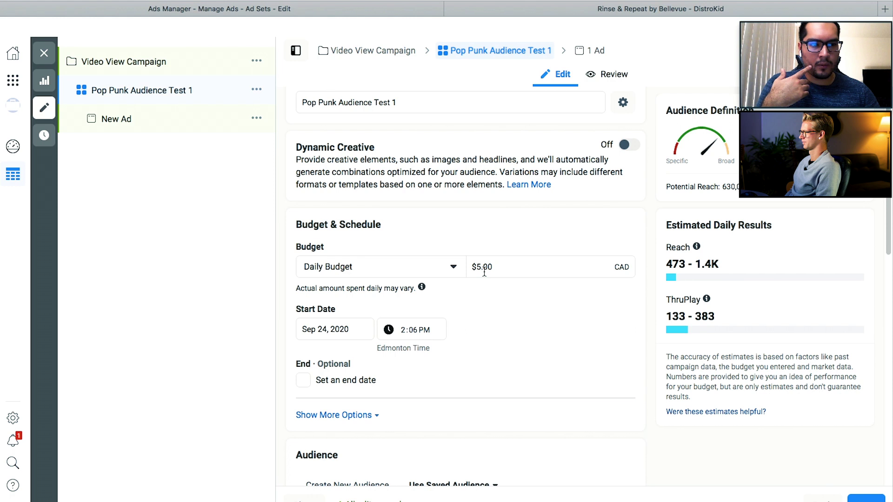
Check the ad set's budget type options and its start and end date settings, keeping Daily Budget.
left_click(373, 271)
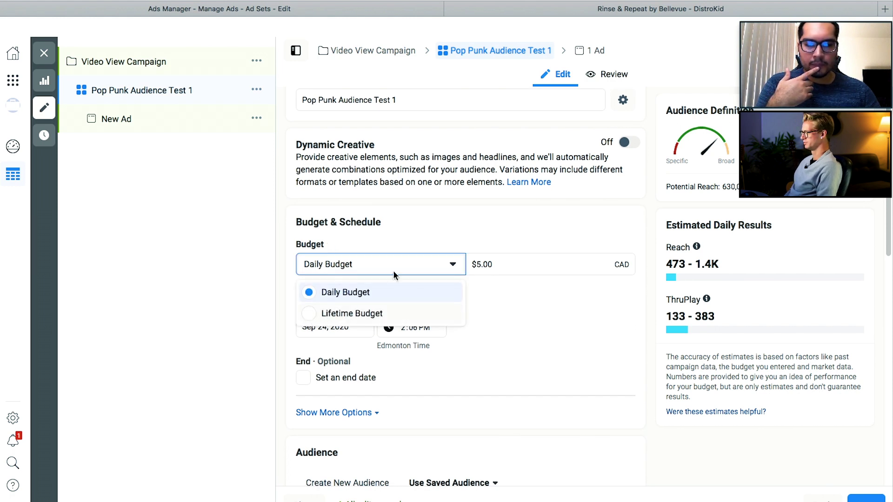
left_click(489, 222)
scroll(494, 240, "down", 1)
scroll(494, 242, "down", 3)
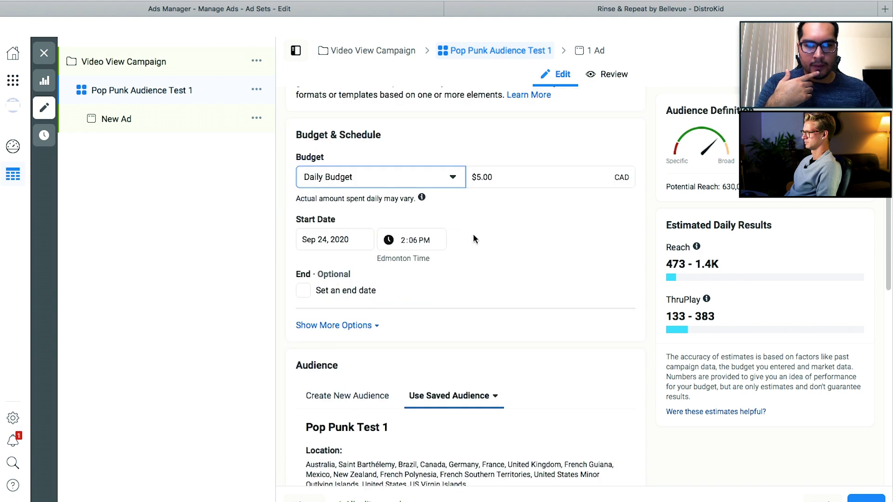
left_click(369, 174)
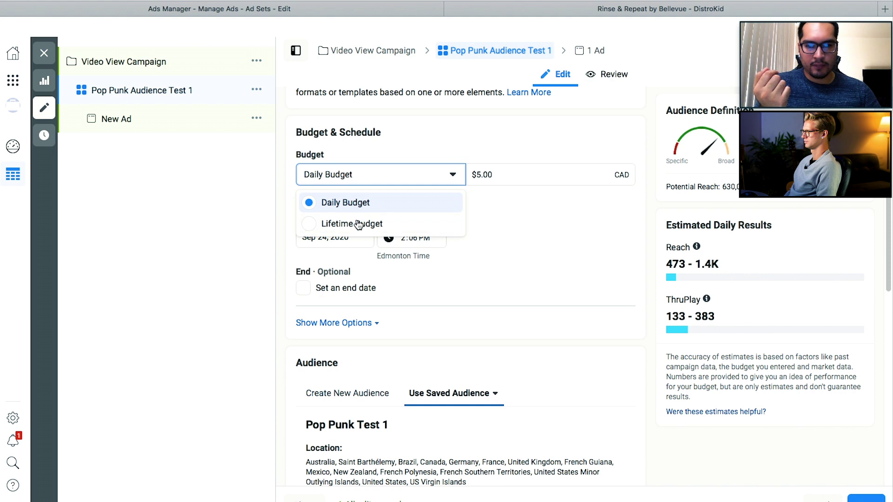
left_click(512, 226)
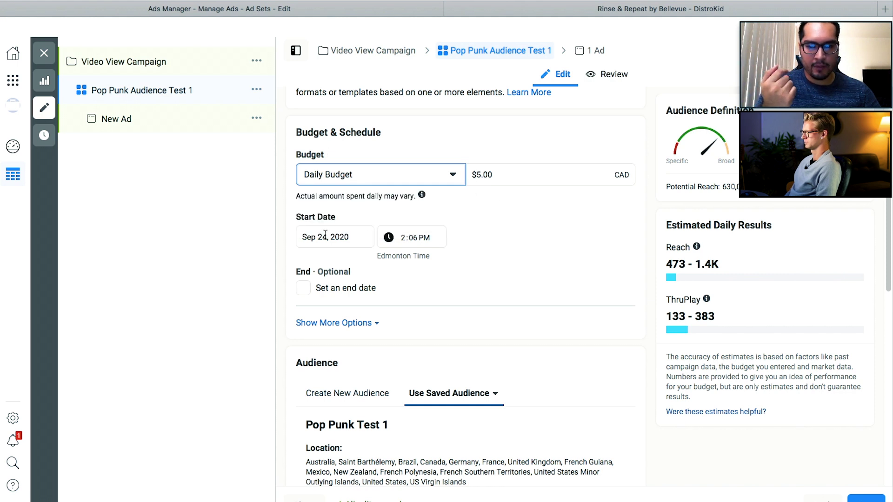
scroll(575, 238, "down", 1)
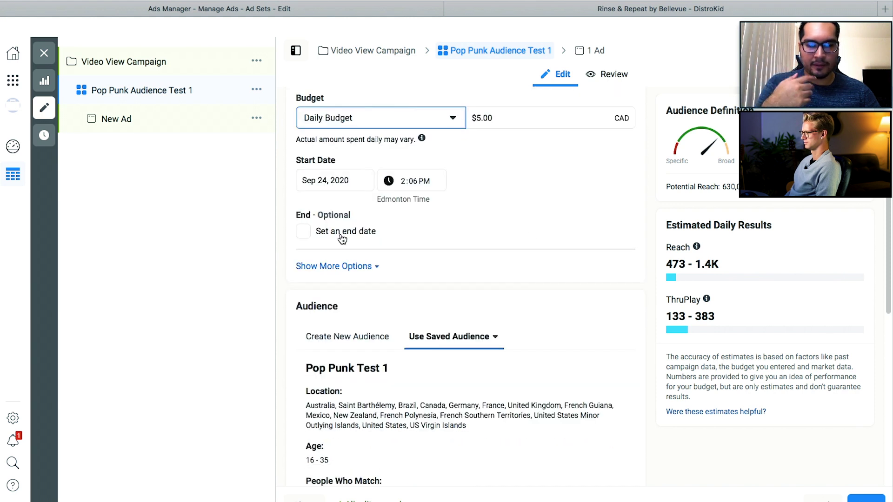
Check the saved audiences available to the ad set and review the Pop Punk Test 1 targeting, keeping that audience.
scroll(345, 238, "down", 2)
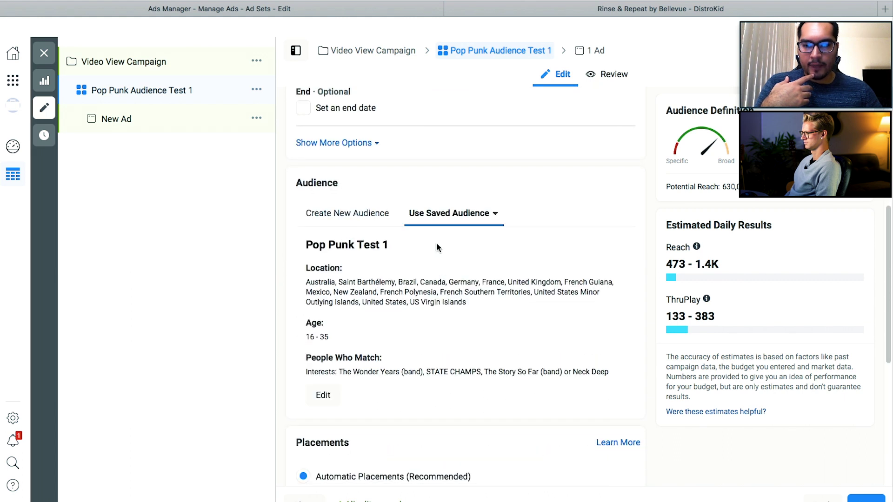
left_click(449, 216)
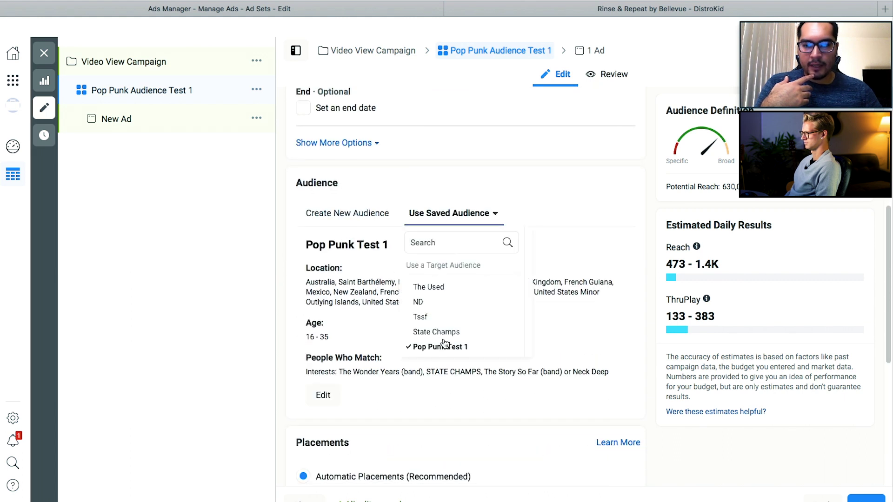
left_click(349, 219)
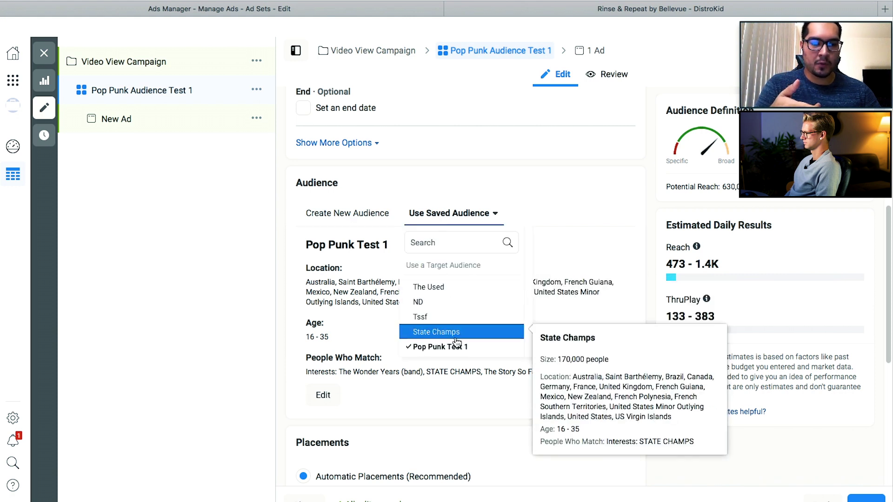
left_click(374, 263)
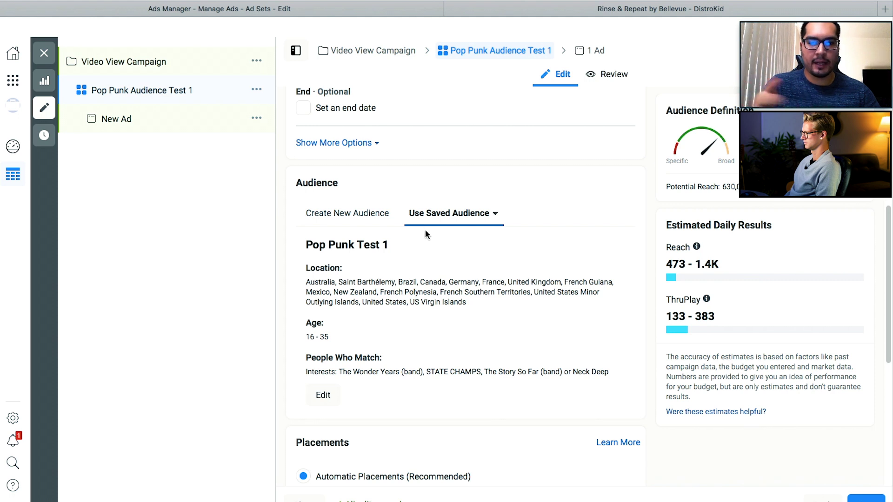
scroll(427, 235, "down", 1)
scroll(429, 240, "down", 7)
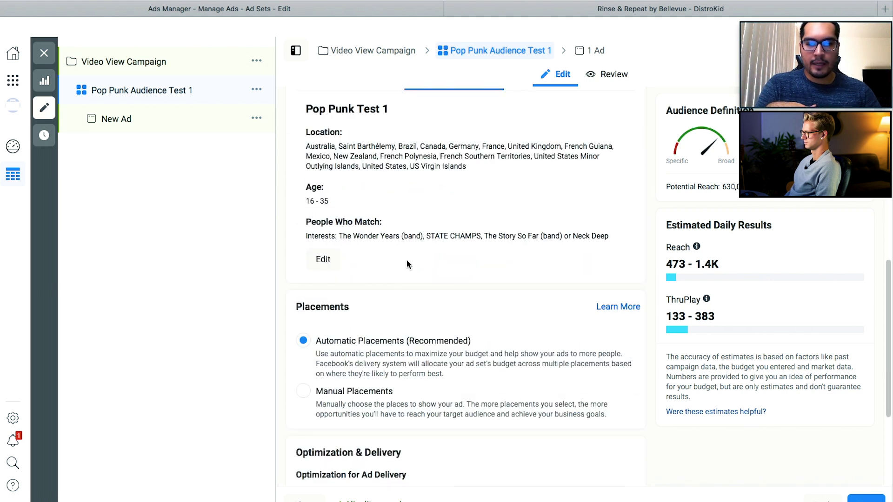
Switch the ad set to manual placements and deselect the Facebook, Audience Network and Messenger platforms.
triple_click(342, 176)
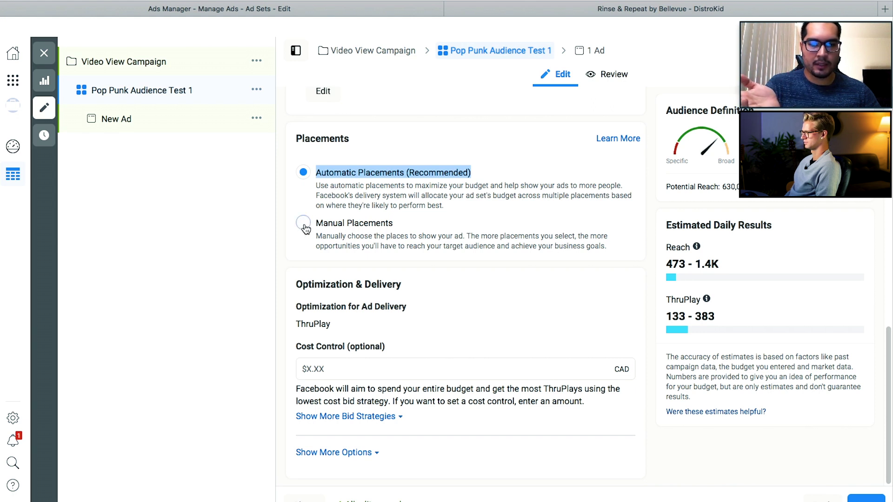
left_click(410, 249)
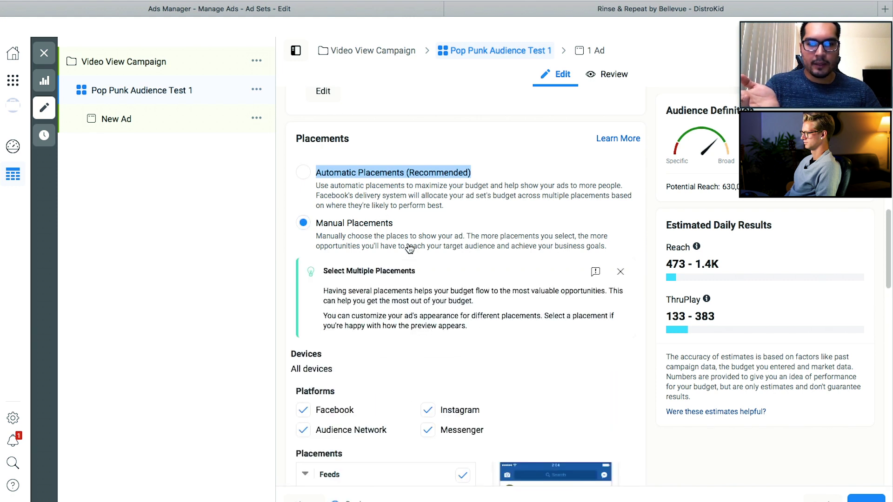
scroll(470, 236, "down", 3)
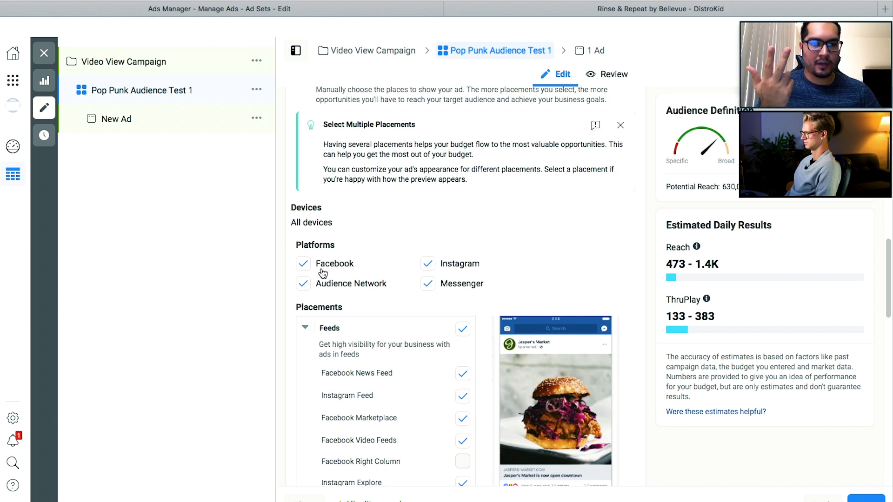
left_click(428, 283)
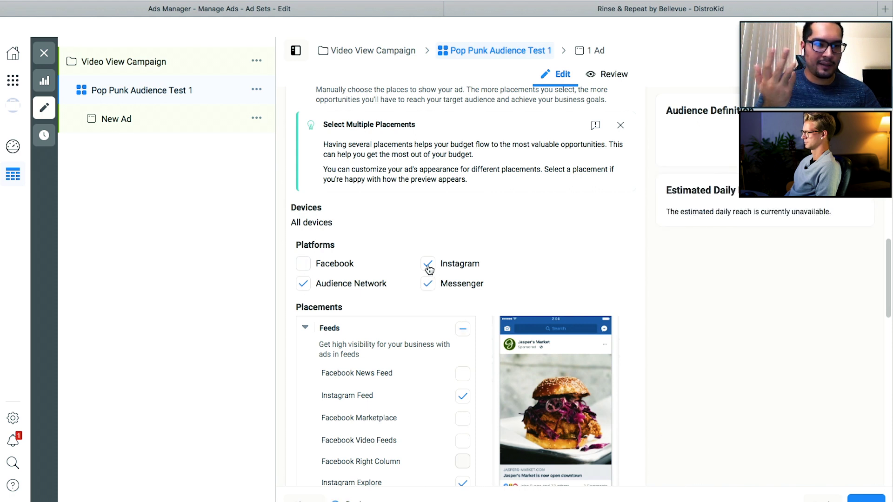
left_click(353, 282)
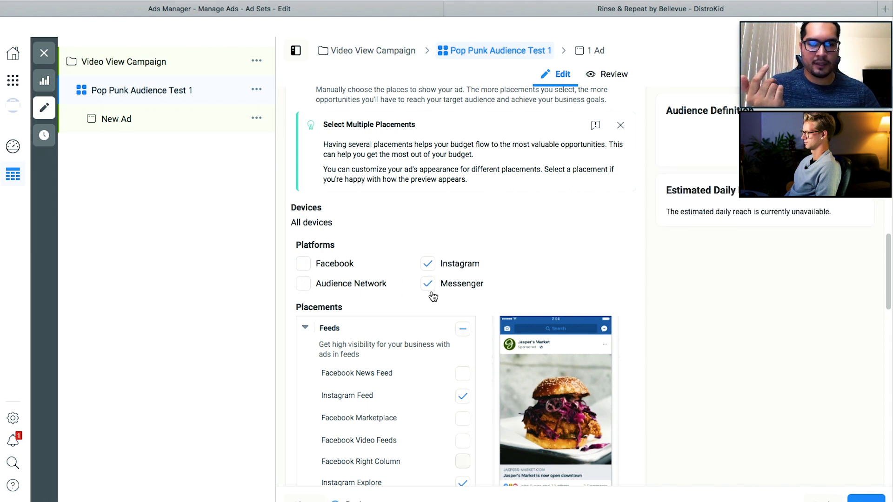
left_click(495, 277)
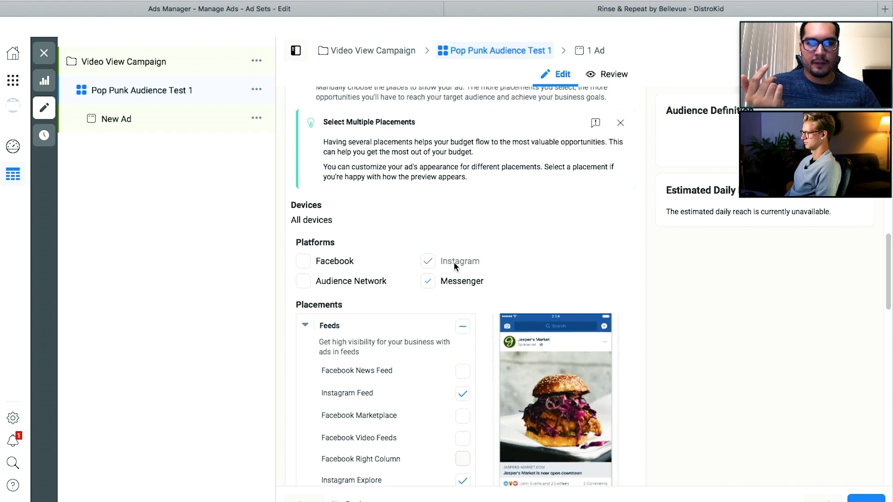
Enable Facebook News Feed and Facebook Video Feeds, and deselect Instagram Feed, Instagram Explore and the Stories placements.
scroll(453, 262, "down", 2)
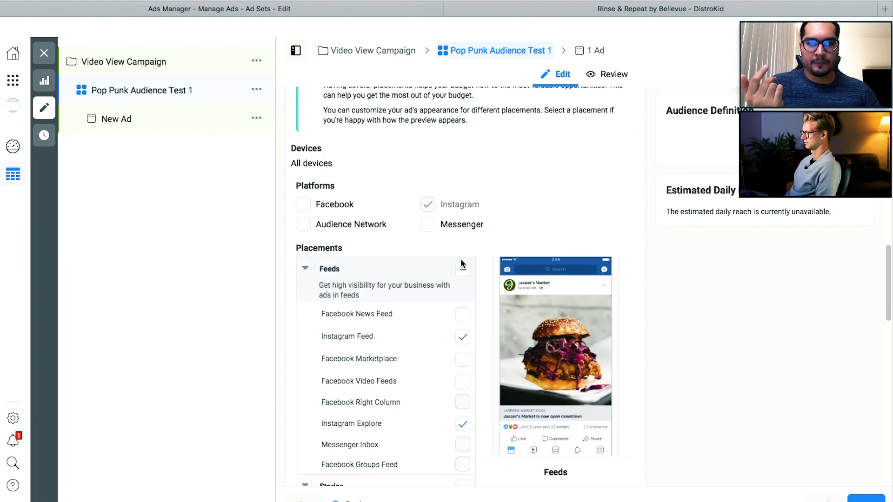
left_click(463, 316)
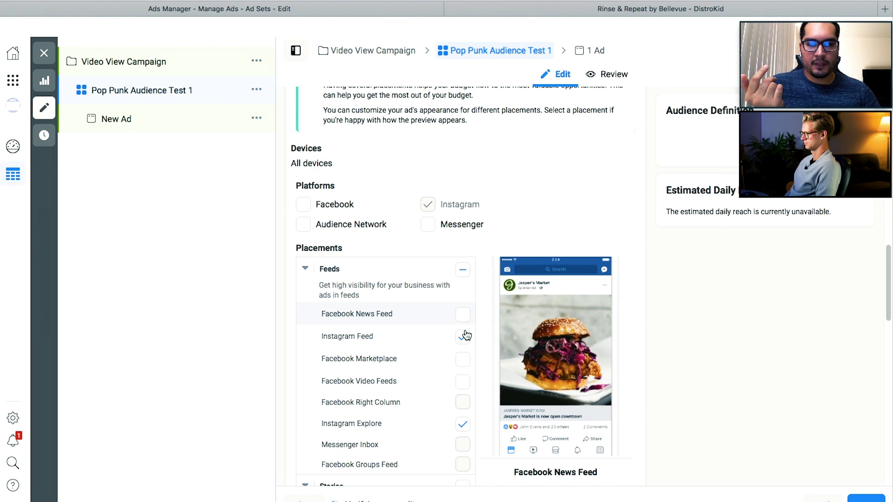
left_click(464, 342)
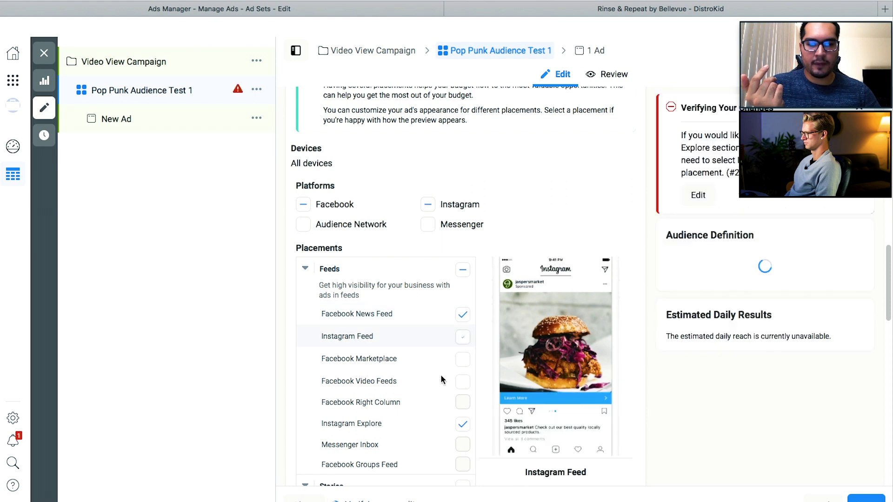
left_click(464, 383)
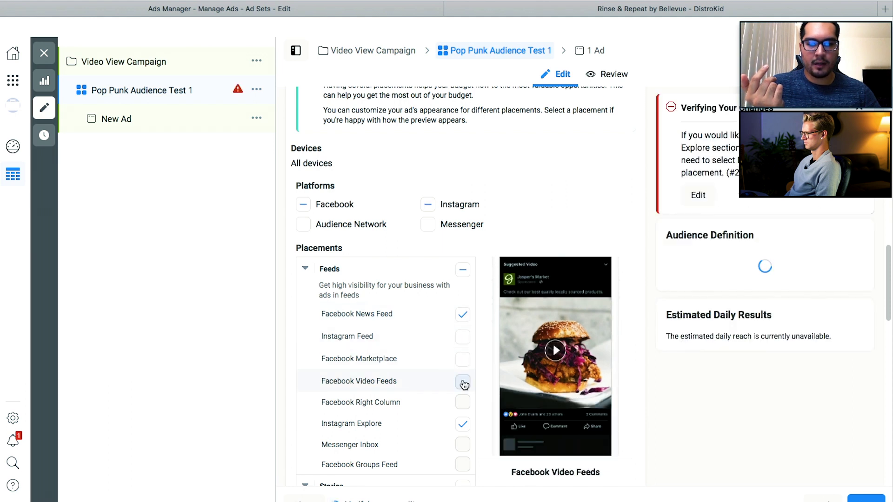
left_click(464, 427)
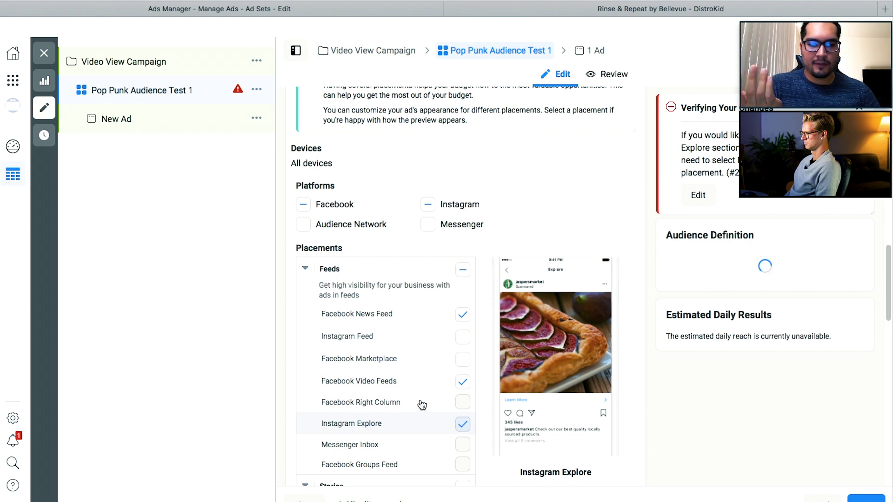
scroll(420, 400, "down", 5)
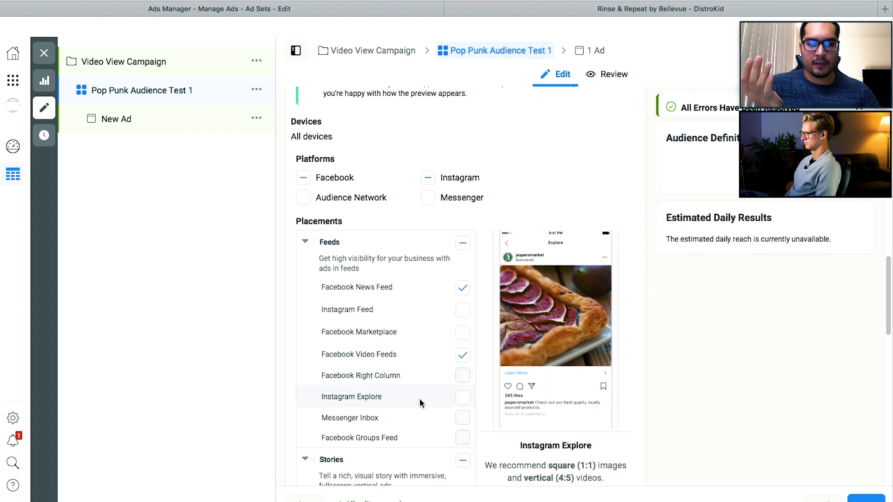
left_click(464, 448)
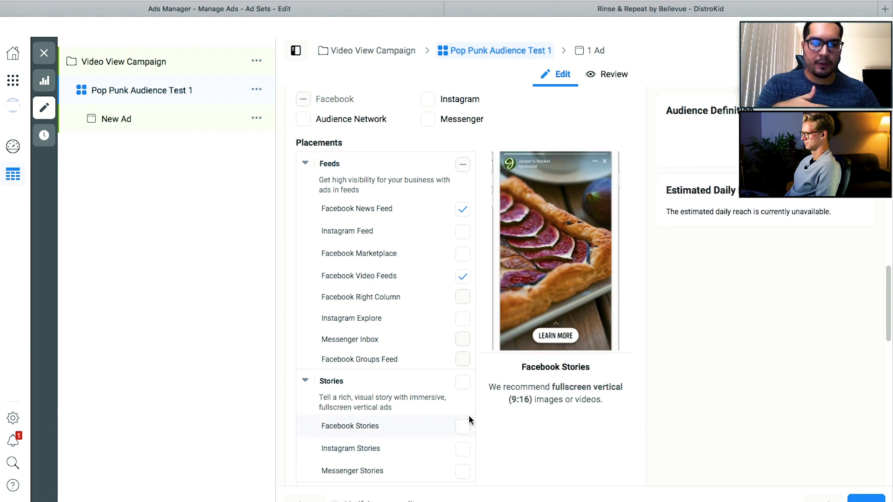
Review the full list of placements, from Feeds to Apps and Sites, and the ad set's Optimization & Delivery settings.
scroll(469, 421, "down", 5)
scroll(470, 421, "down", 5)
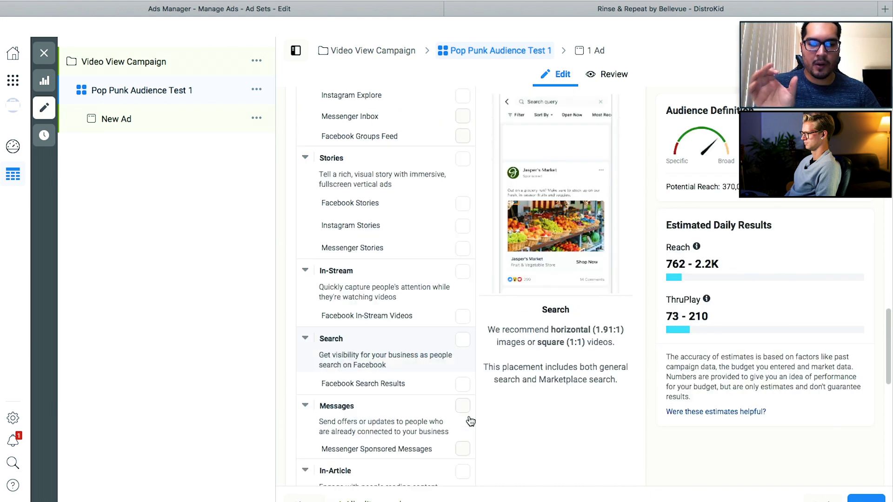
scroll(468, 415, "down", 1)
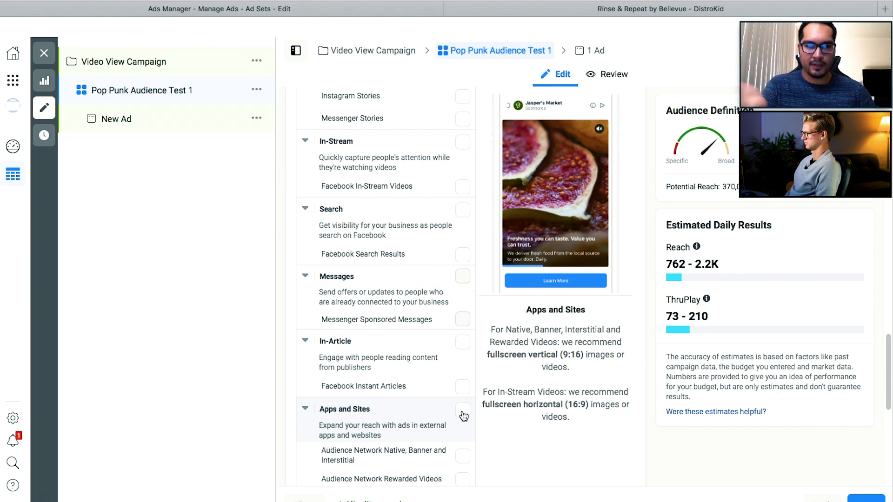
scroll(464, 416, "up", 1)
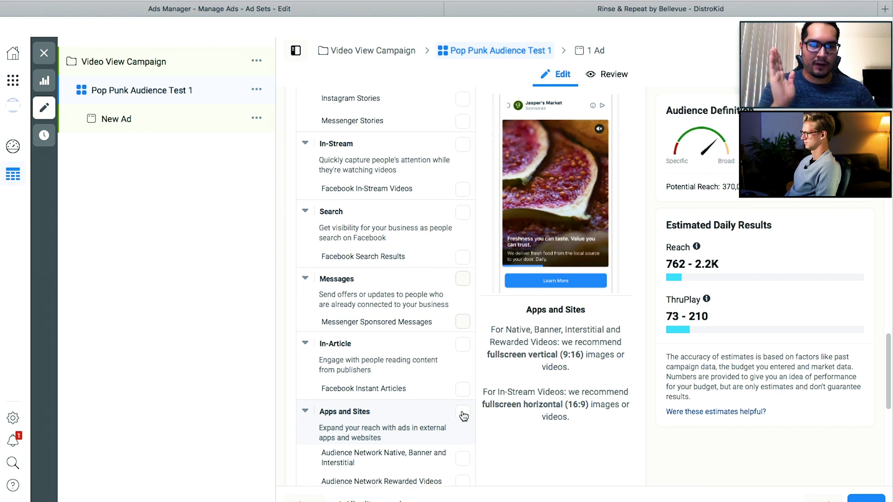
scroll(413, 392, "up", 2)
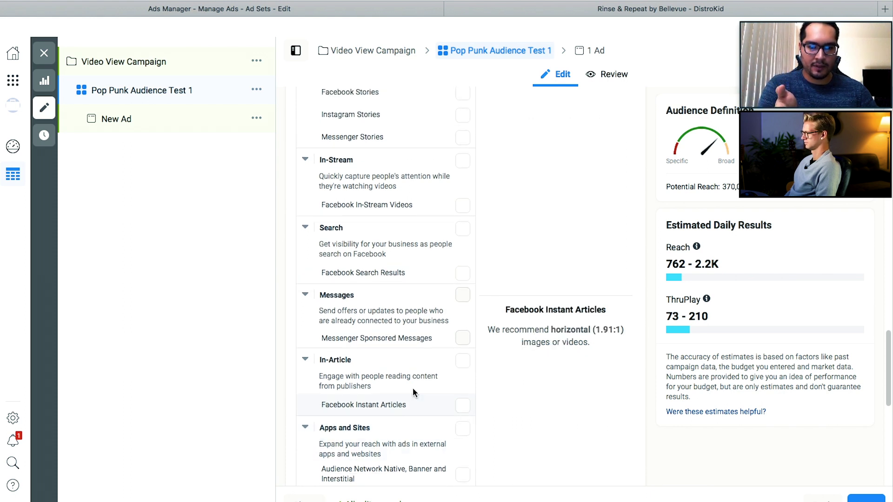
scroll(412, 387, "down", 2)
scroll(412, 387, "up", 1)
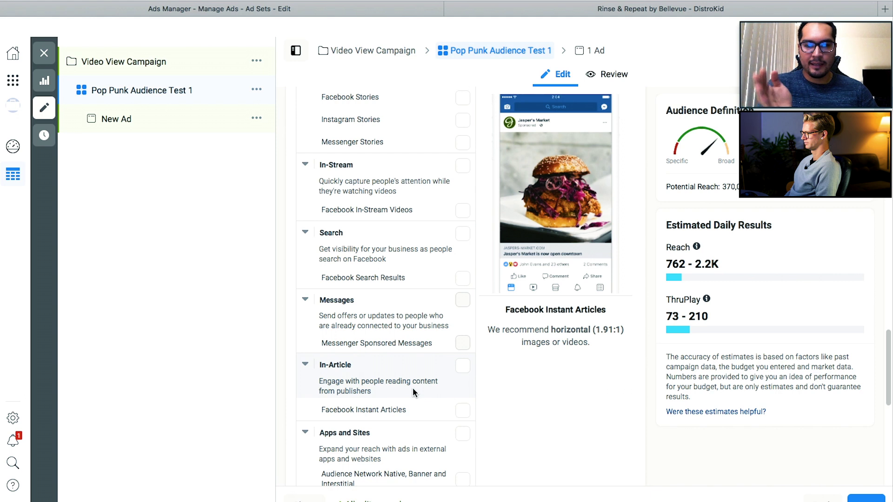
scroll(412, 388, "down", 5)
scroll(413, 388, "up", 10)
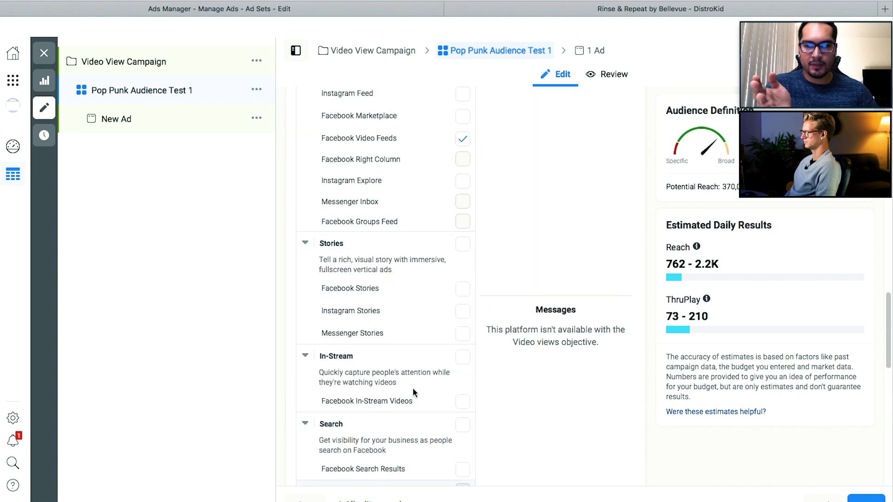
scroll(411, 382, "up", 2)
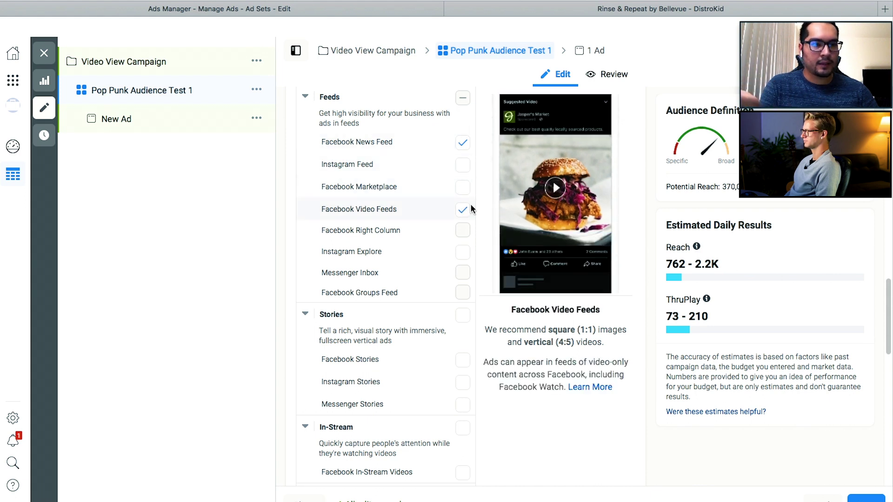
scroll(462, 275, "down", 8)
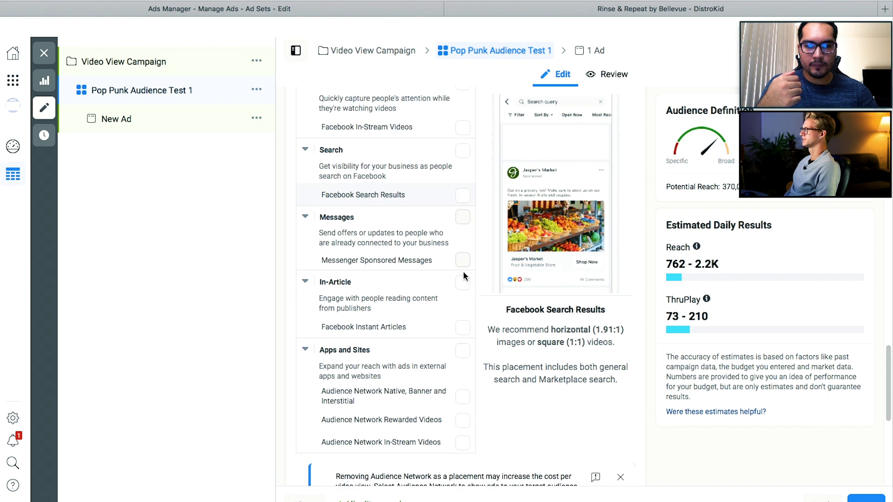
scroll(463, 272, "up", 10)
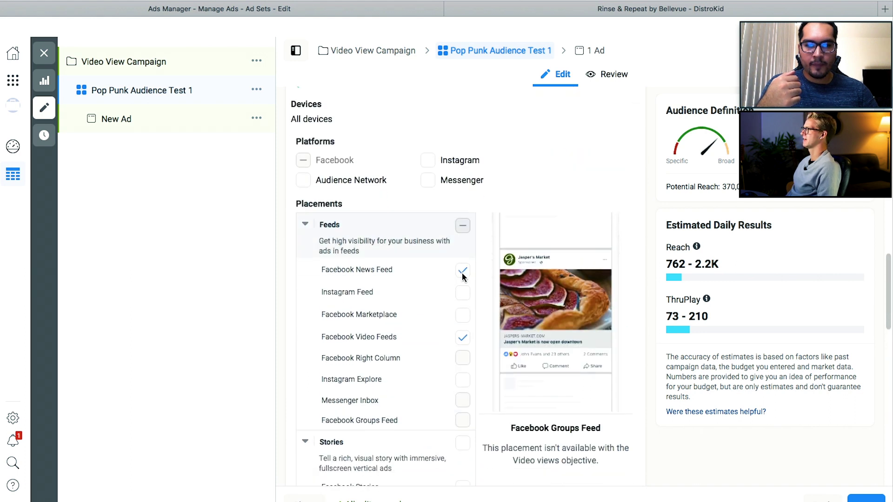
scroll(463, 275, "down", 1)
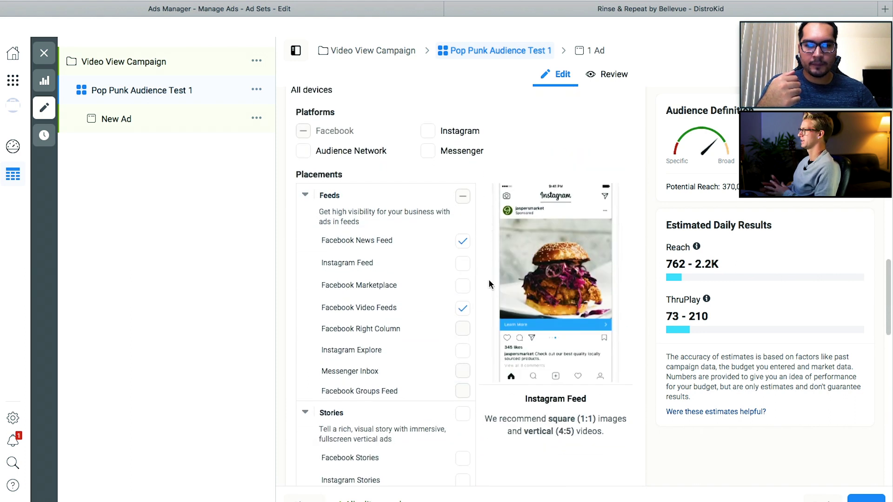
scroll(489, 281, "down", 1)
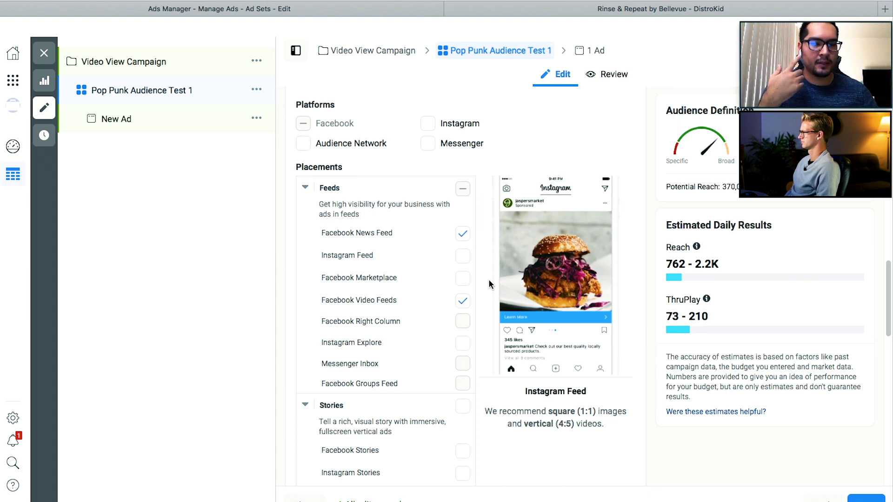
scroll(451, 272, "down", 6)
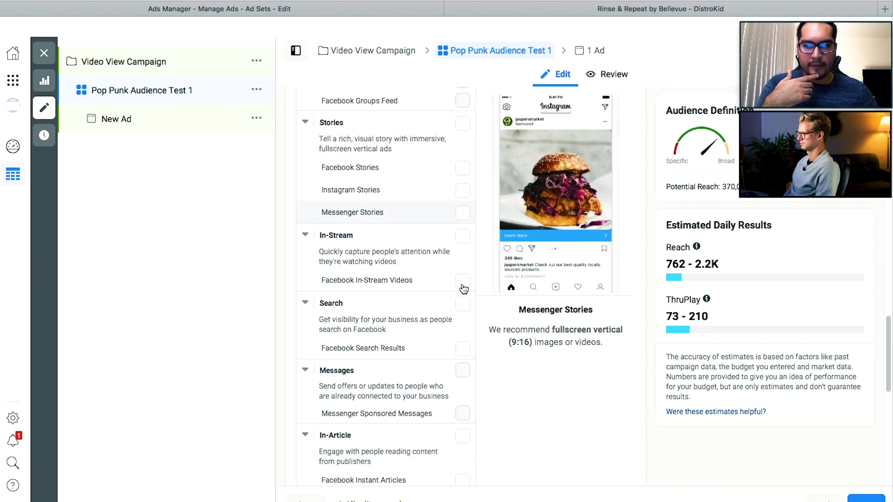
scroll(464, 288, "down", 10)
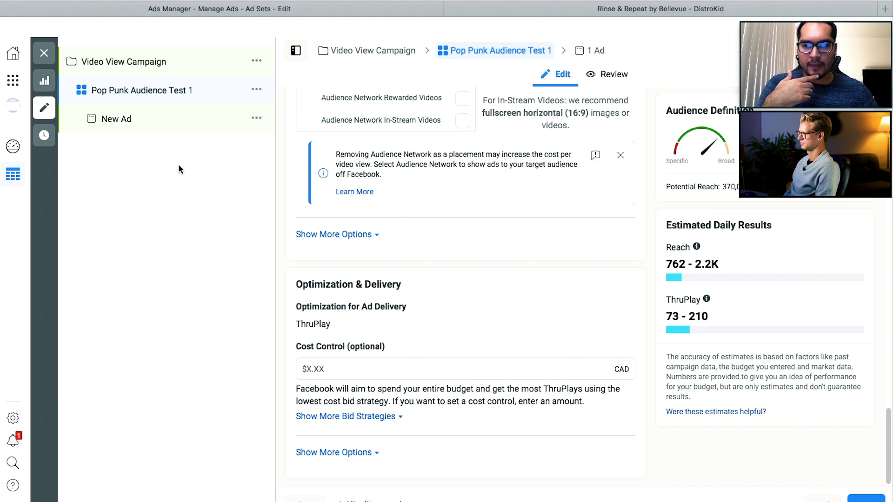
Open the new ad and review its placement previews, identity, ad setup, creative and tracking settings.
left_click(169, 117)
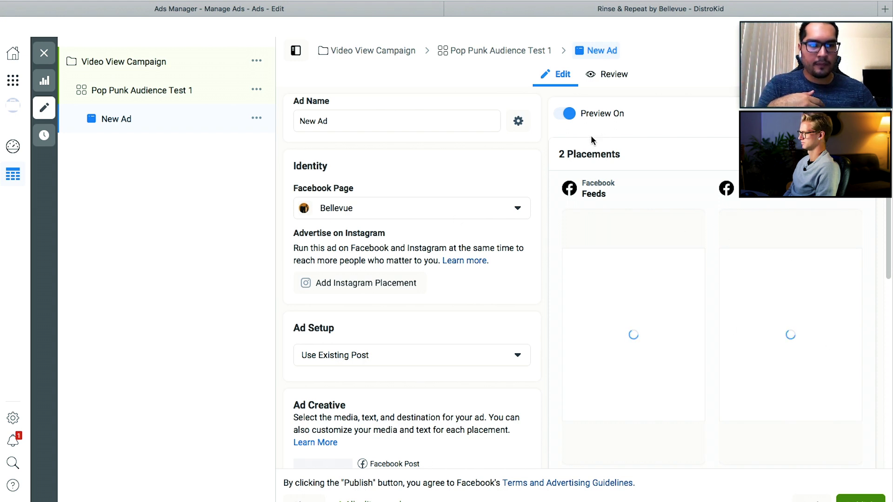
scroll(642, 181, "down", 1)
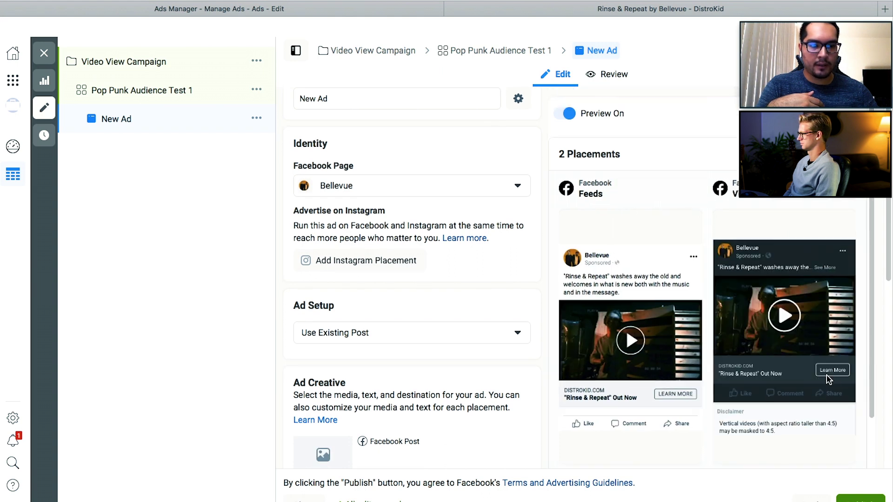
scroll(527, 336, "down", 1)
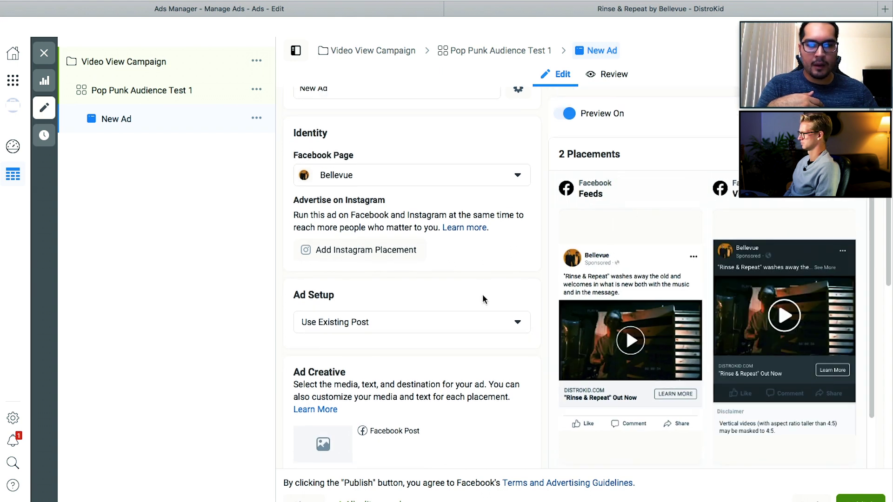
scroll(482, 298, "down", 8)
scroll(481, 299, "down", 1)
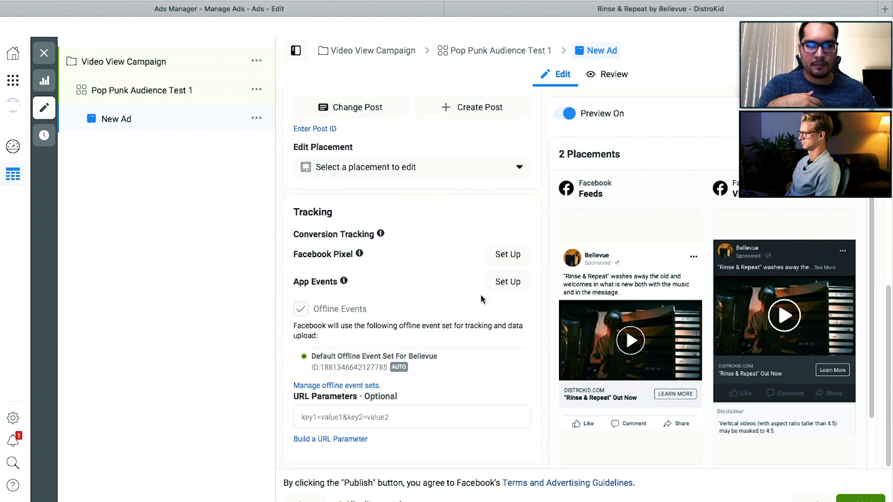
Review the Video View Campaign's objective settings, and return to the Pop Punk Audience Test 1 ad set's budget and schedule.
left_click(167, 66)
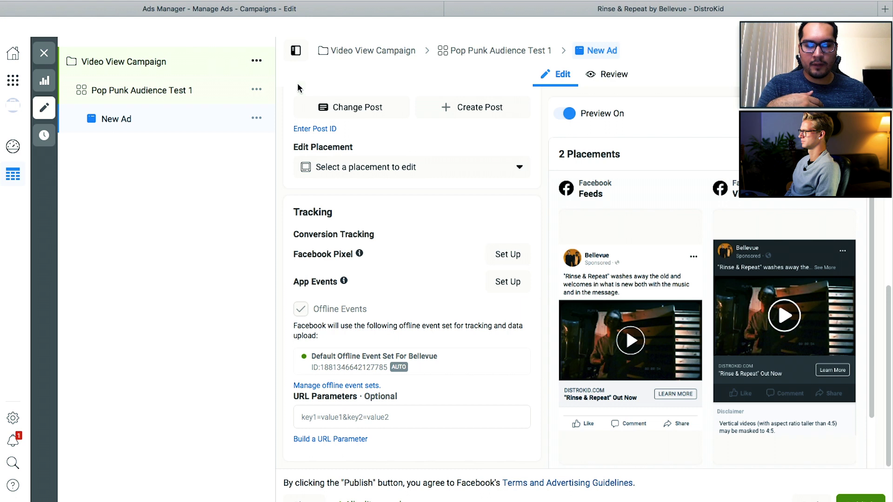
scroll(438, 217, "down", 8)
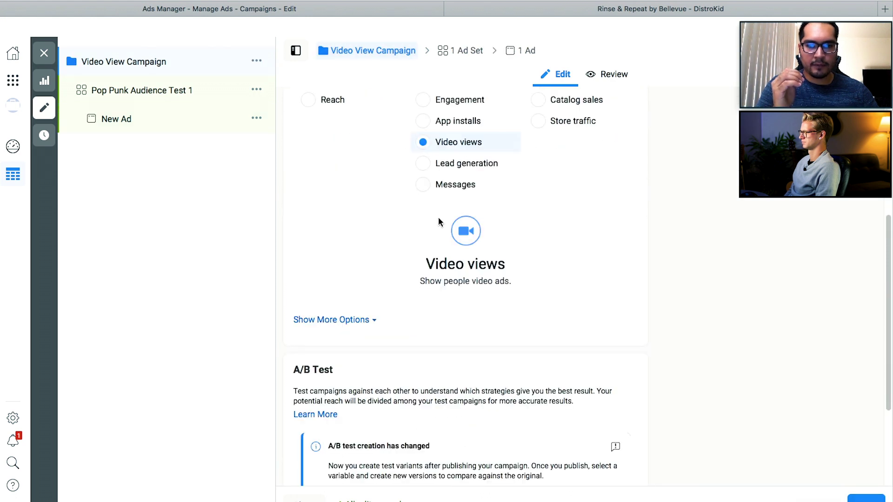
scroll(438, 217, "up", 6)
scroll(438, 216, "up", 3)
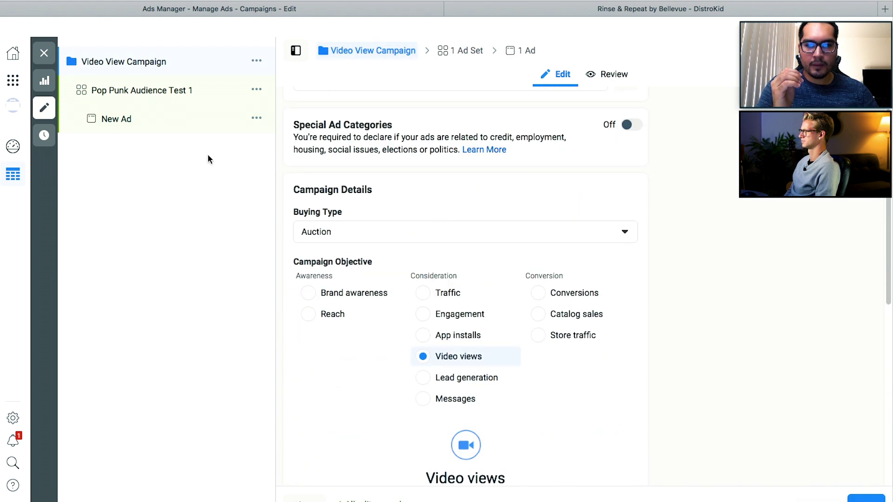
left_click(112, 95)
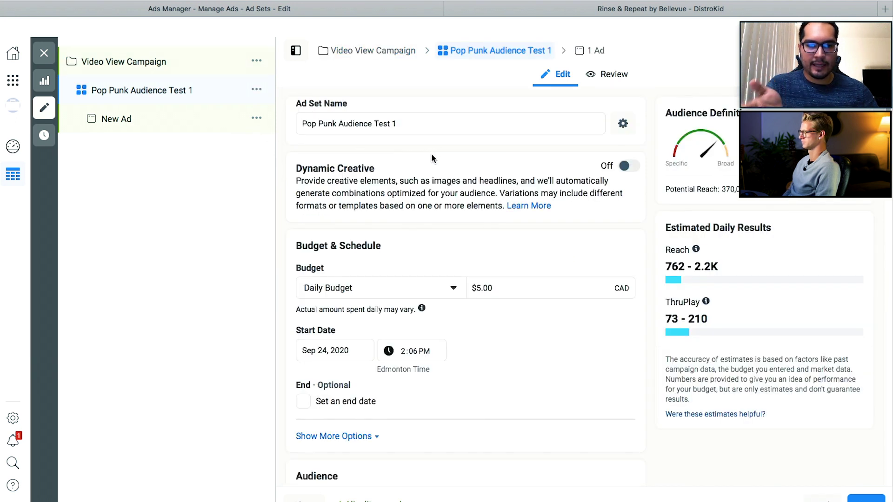
scroll(372, 223, "down", 1)
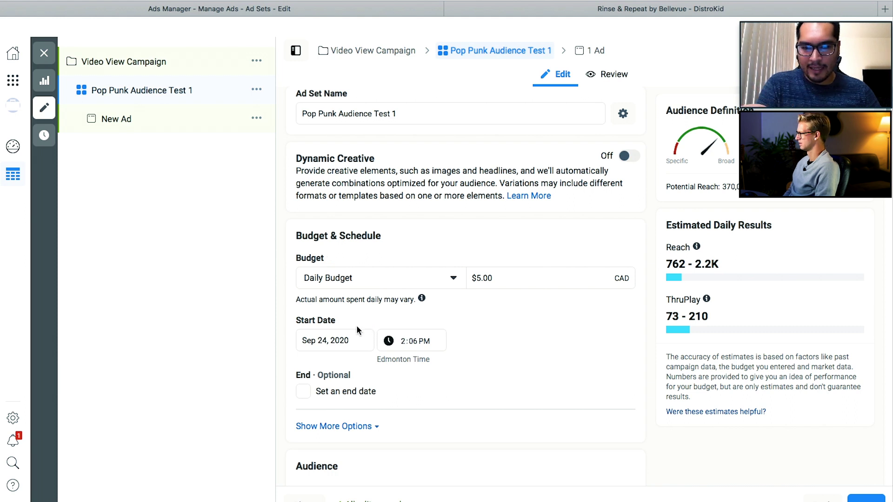
Schedule the Pop Punk Audience Test 1 ad set to start on Sep 25, 2020 at 10:00 AM.
left_click(323, 341)
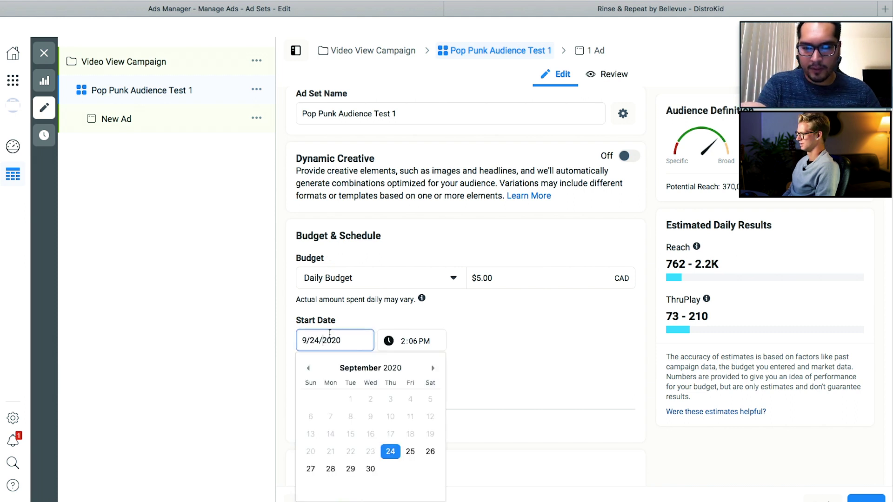
left_click(411, 452)
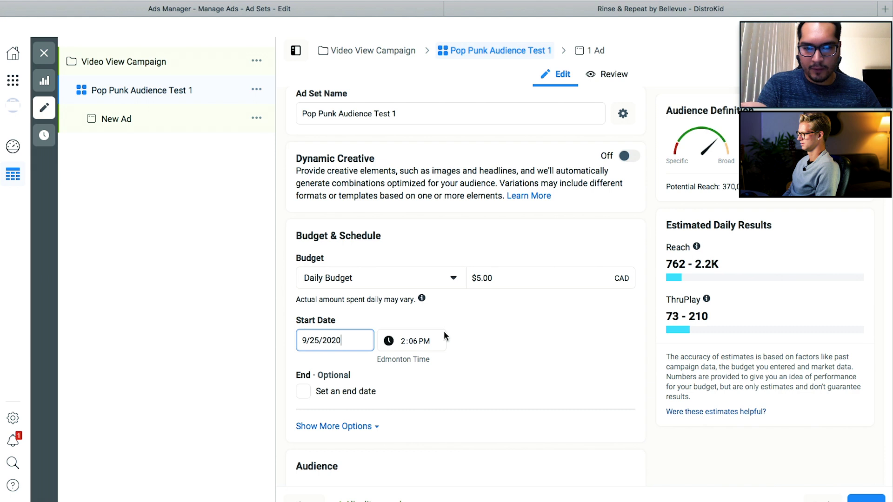
left_click(410, 343)
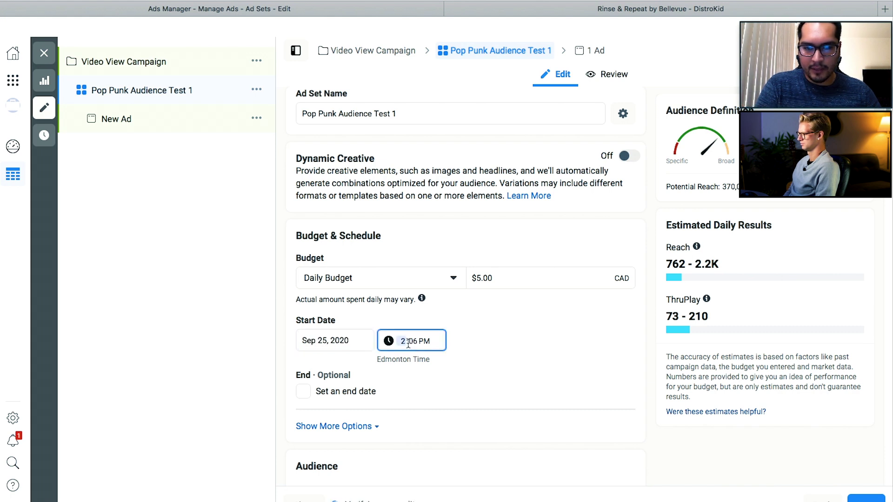
type("10")
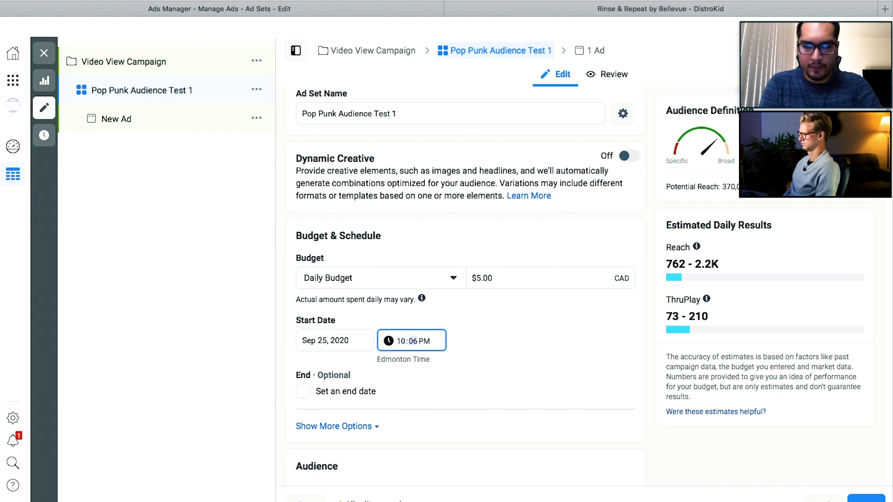
type("0")
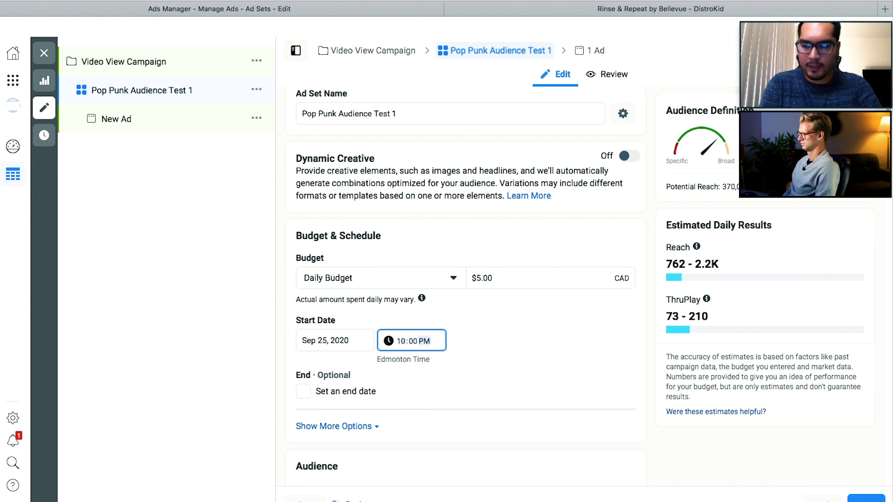
type("a")
left_click(486, 320)
Review the new ad's creative, identity and setup settings, and close the editor.
left_click(255, 105)
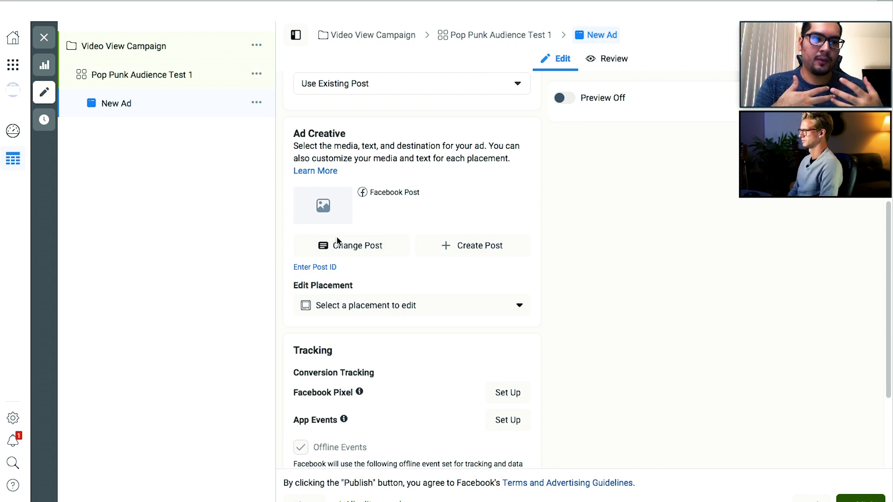
scroll(338, 240, "up", 1)
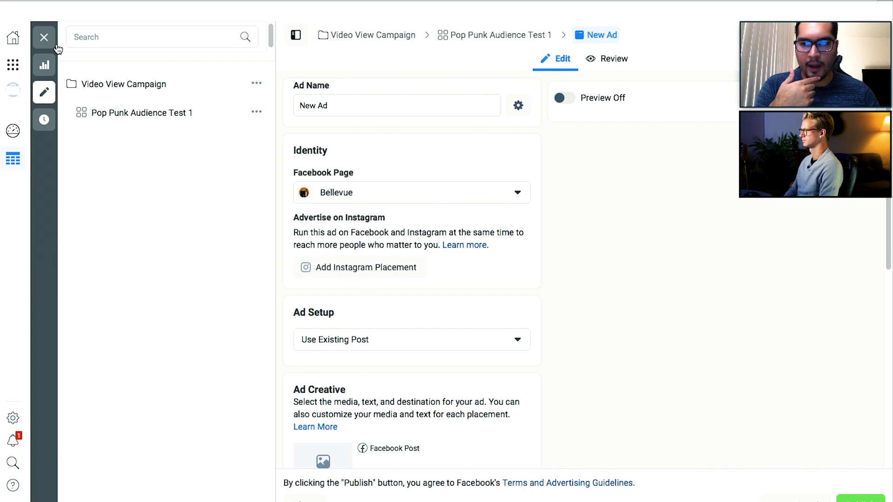
left_click(44, 37)
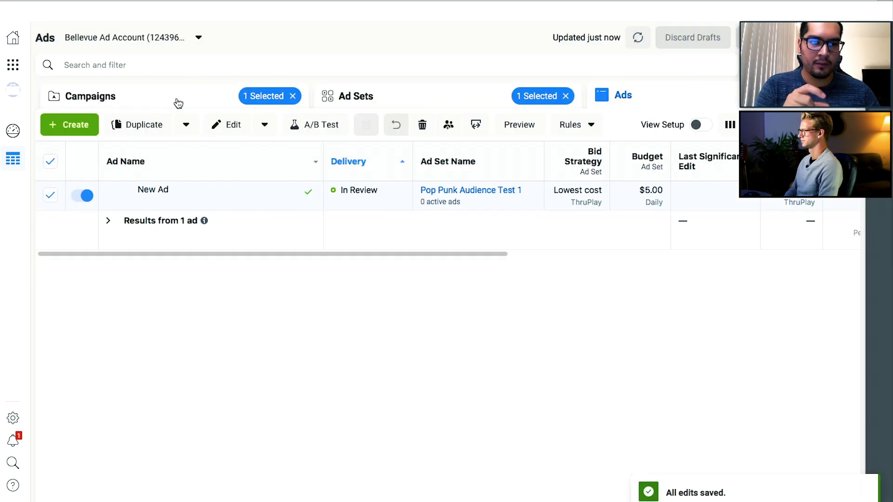
Clear the ad set selection from the campaign list and open the ad sets of the Video View Campaign.
left_click(177, 99)
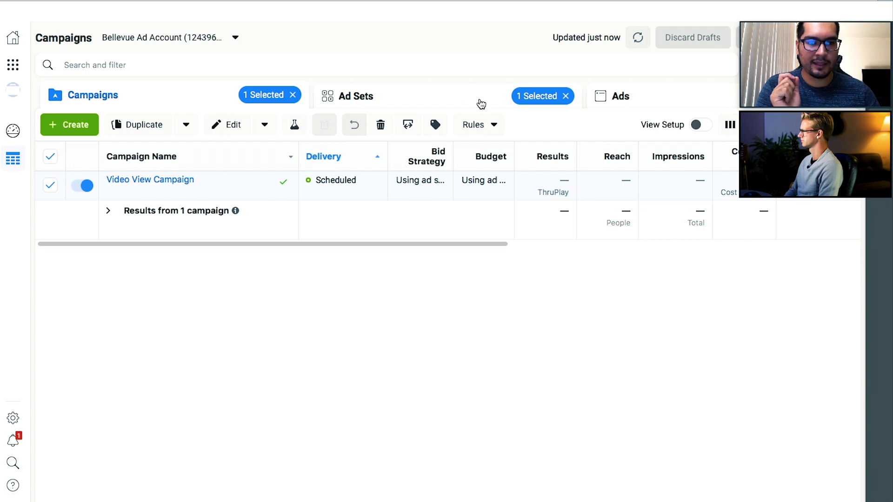
left_click(566, 97)
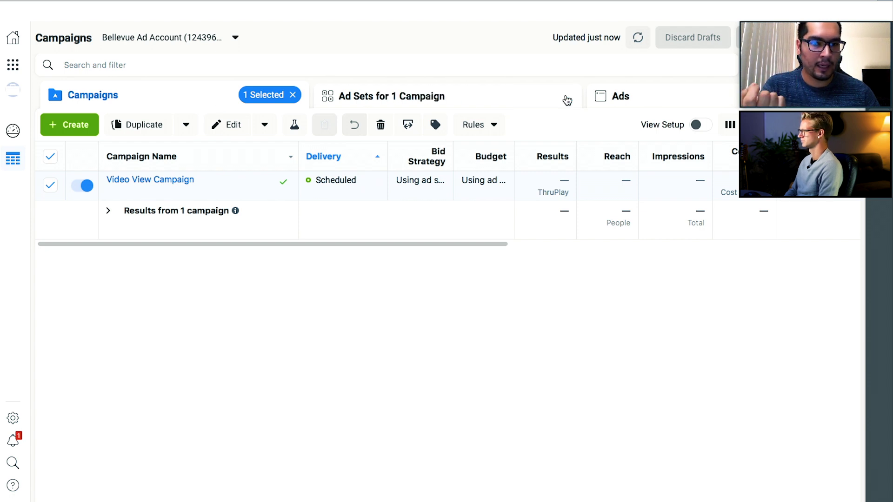
left_click(48, 189)
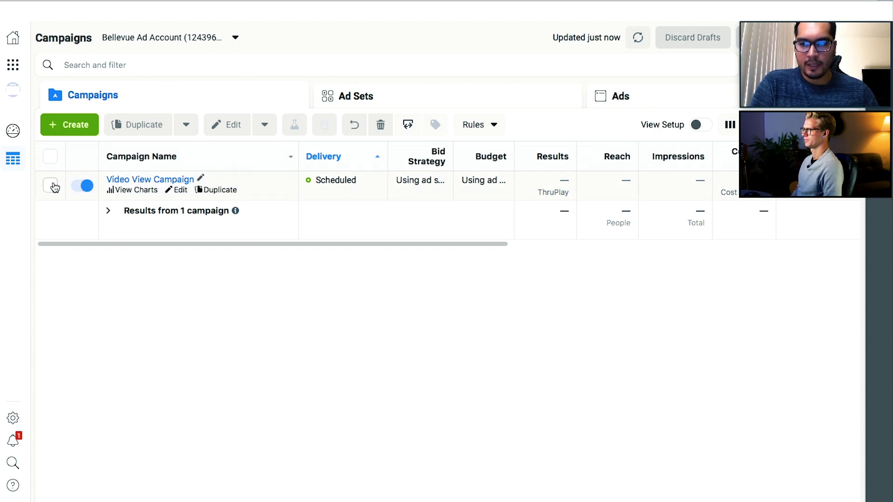
left_click(151, 182)
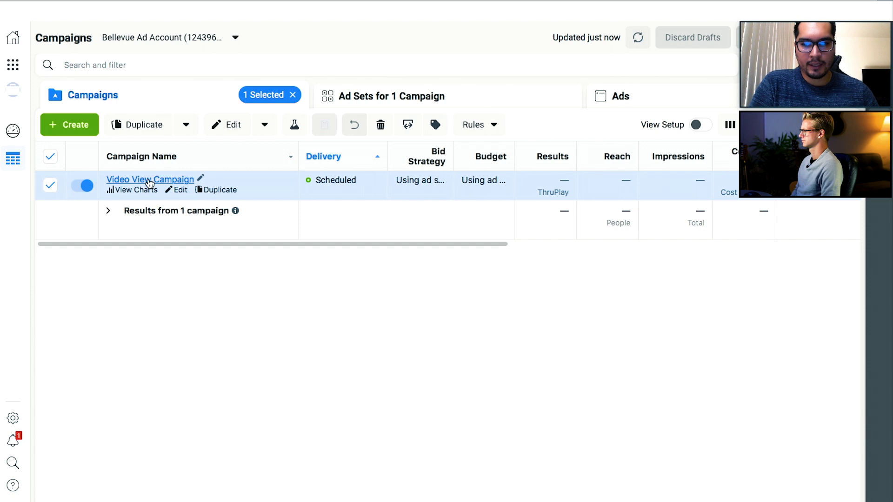
left_click(149, 181)
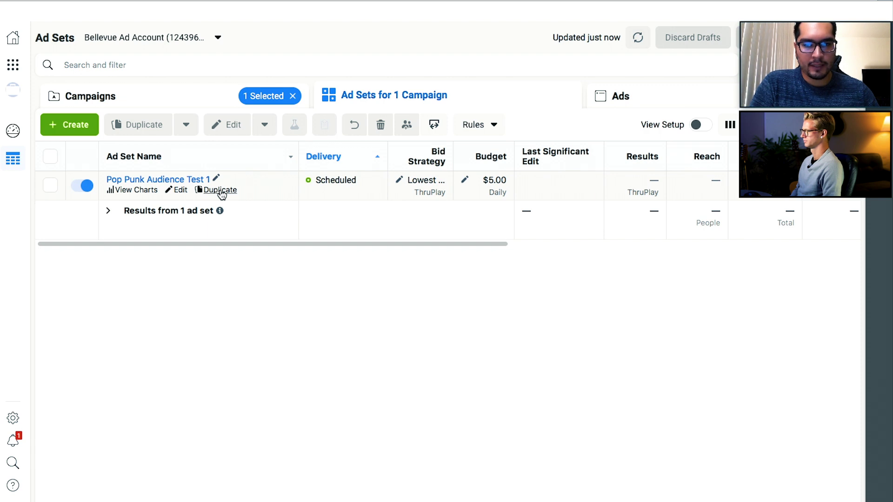
Duplicate the Pop Punk Audience Test 1 ad set once into its original campaign, and review the copy's schedule and saved audience.
left_click(209, 188)
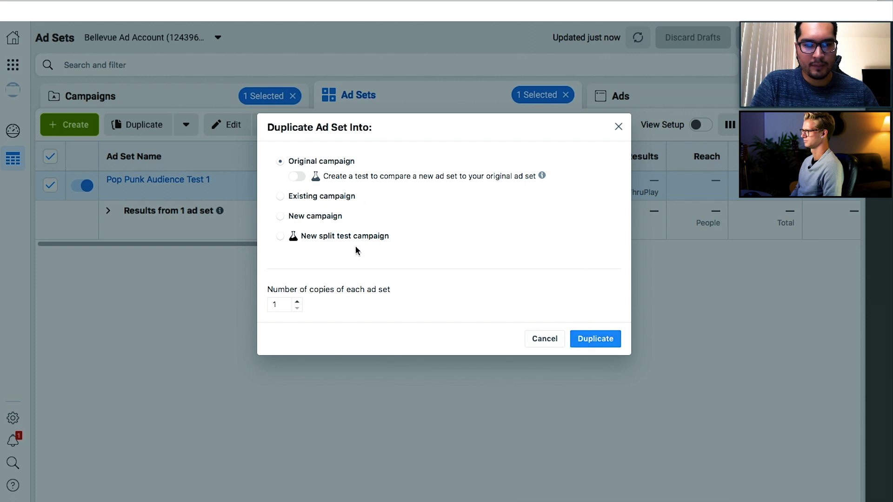
left_click(613, 340)
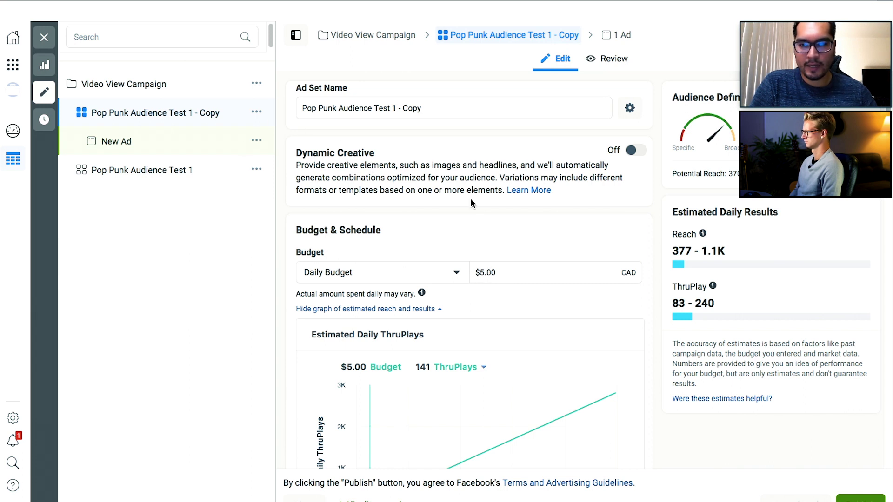
scroll(467, 204, "down", 4)
scroll(479, 171, "down", 5)
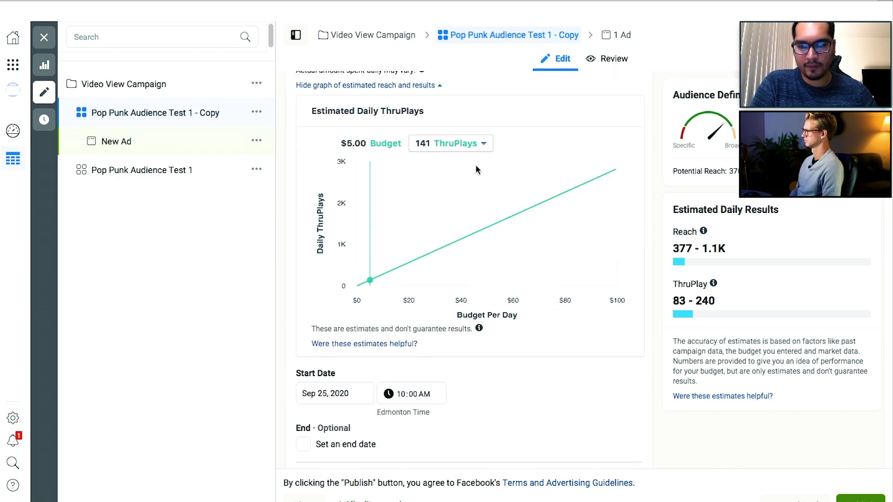
scroll(467, 189, "down", 3)
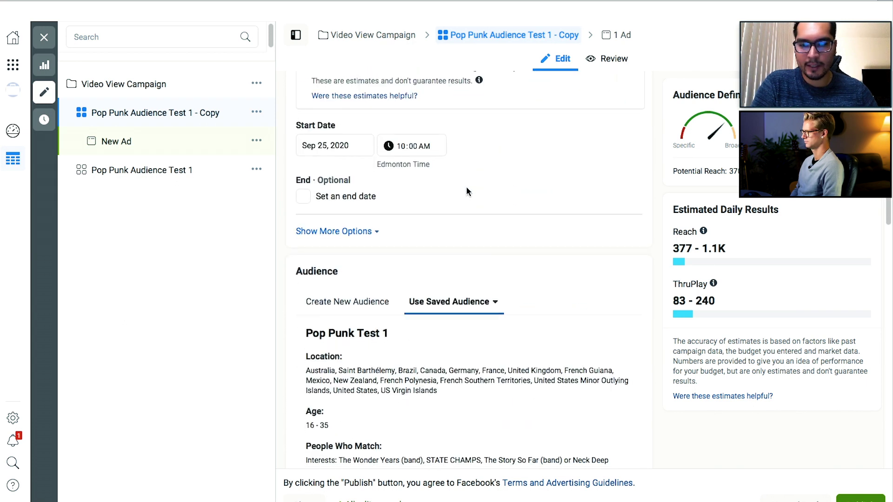
scroll(357, 291, "down", 1)
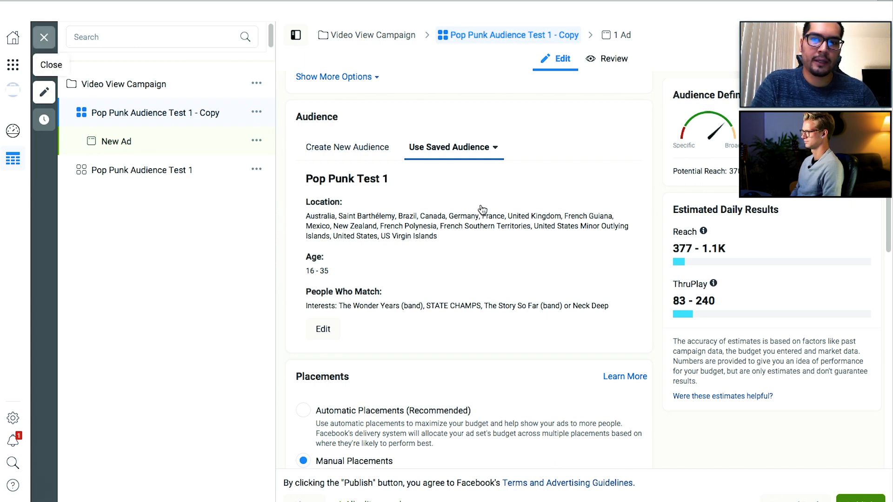
left_click(43, 37)
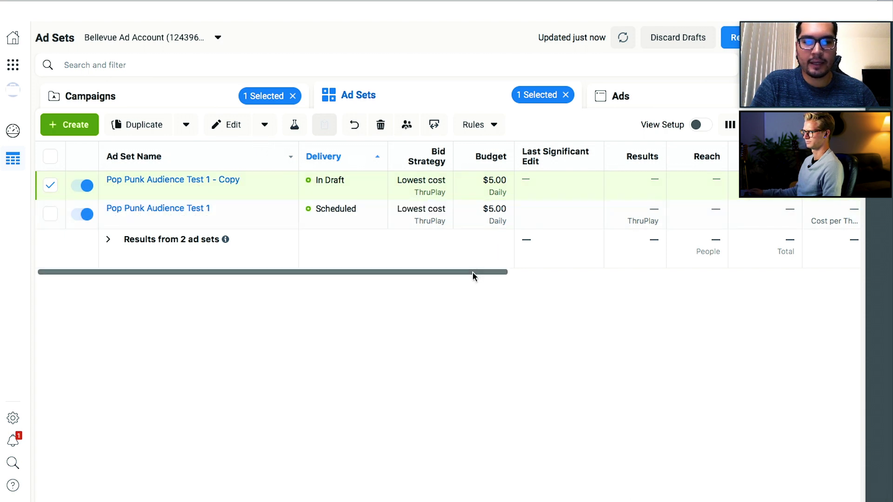
Examine the results, reach, impressions and cost per result columns for the two ad sets.
left_click_drag(473, 272, 543, 272)
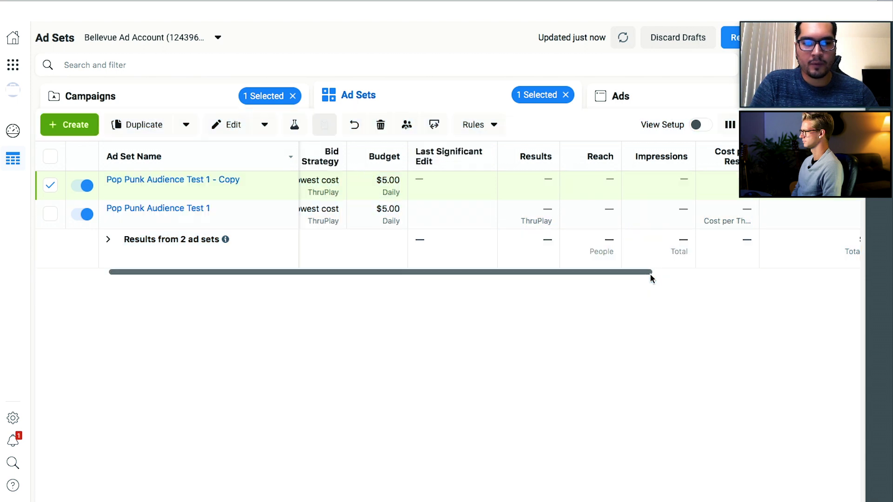
left_click_drag(649, 274, 695, 225)
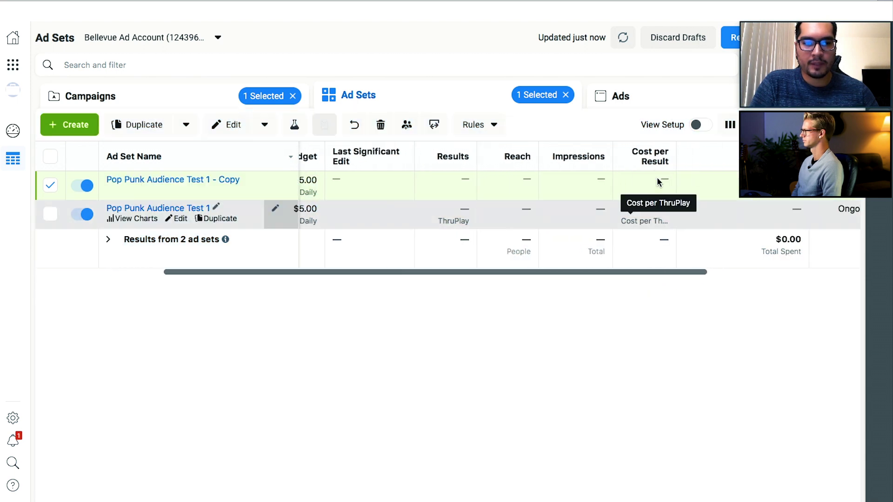
left_click_drag(666, 273, 428, 277)
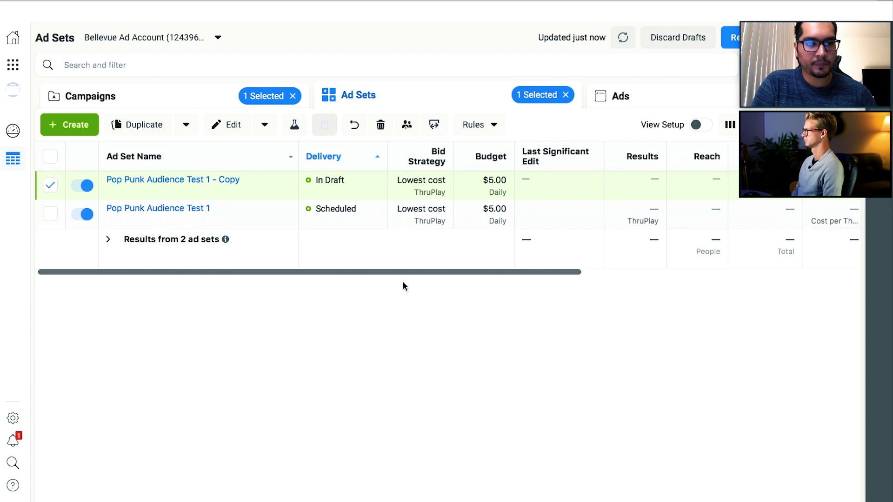